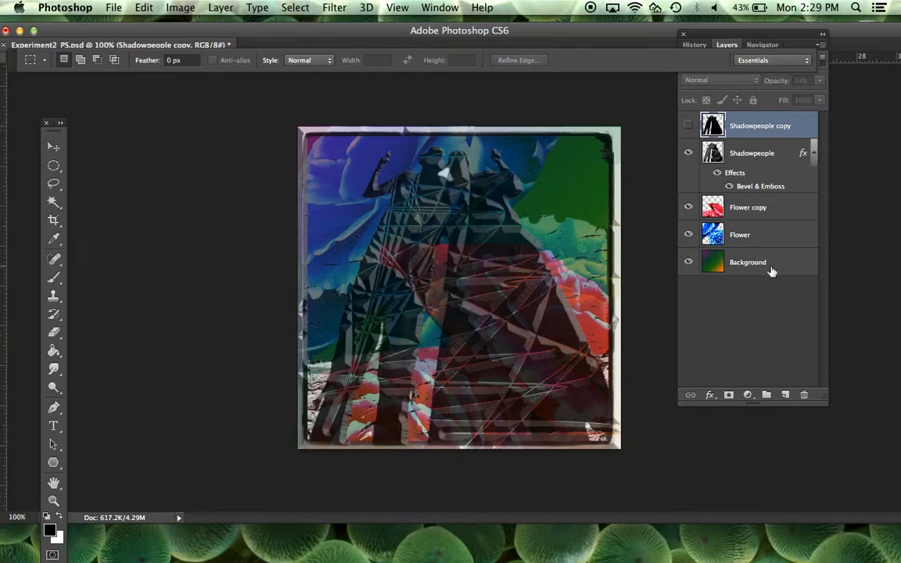
Step: Remove the Bevel & Emboss effect from the Shadowpeople layer
left_click(771, 191)
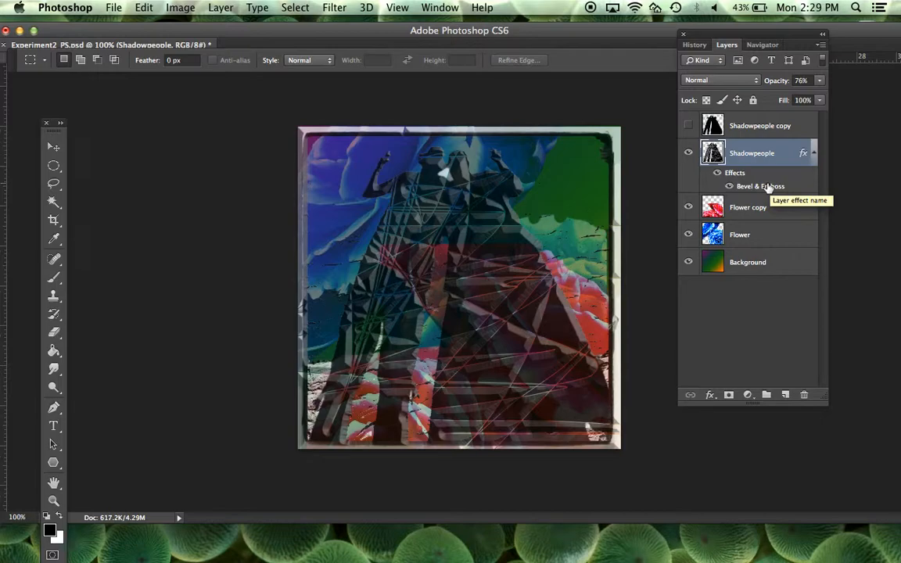
left_click_drag(769, 186, 803, 396)
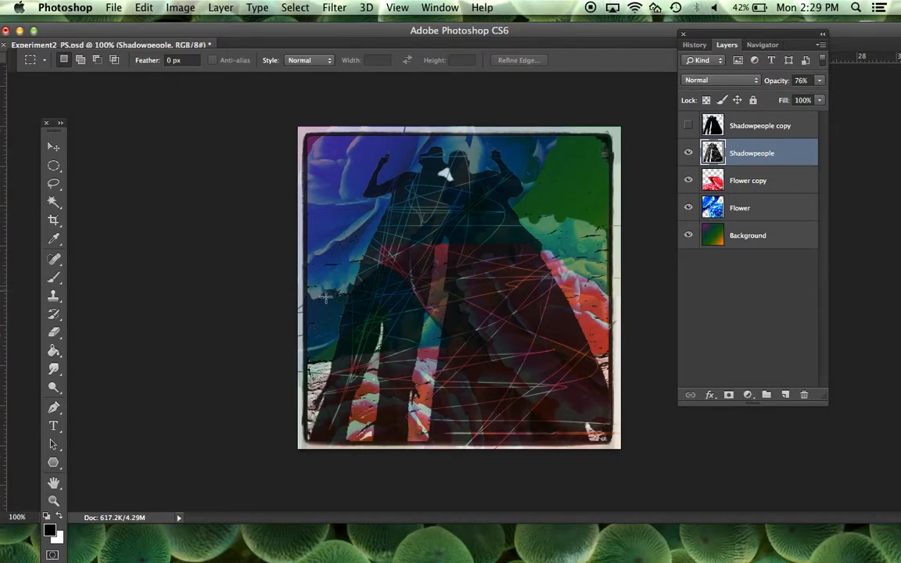
Step: Activate the Brush tool and choose the ornate fleur-de-lis brush preset labelled 904
left_click(55, 279)
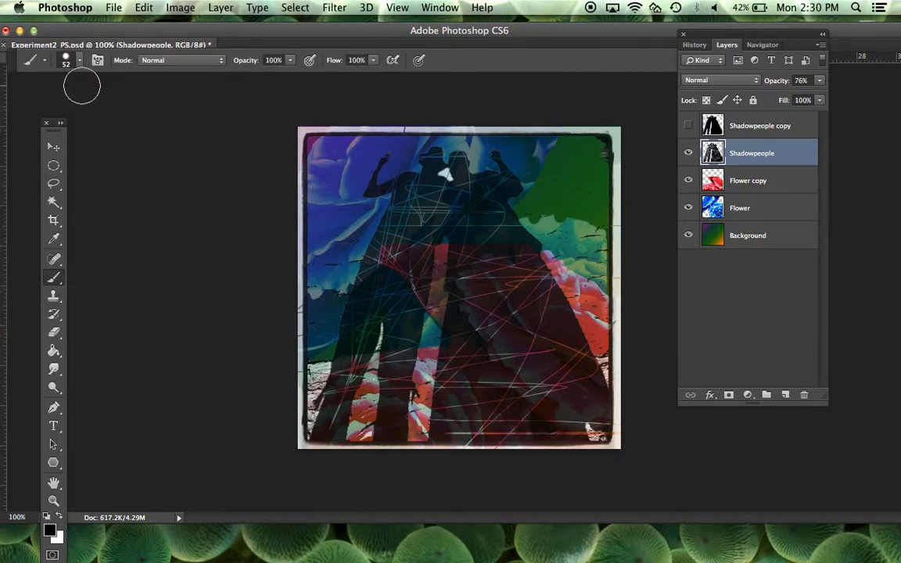
left_click(80, 62)
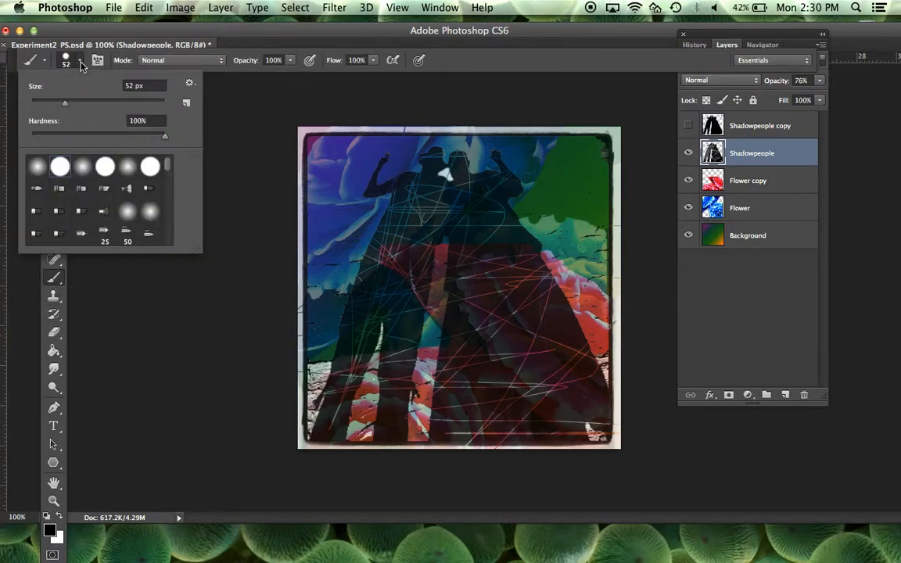
mouse_move(68, 100)
left_mouse_down()
mouse_move(40, 104)
mouse_move(147, 106)
mouse_move(35, 108)
left_mouse_up()
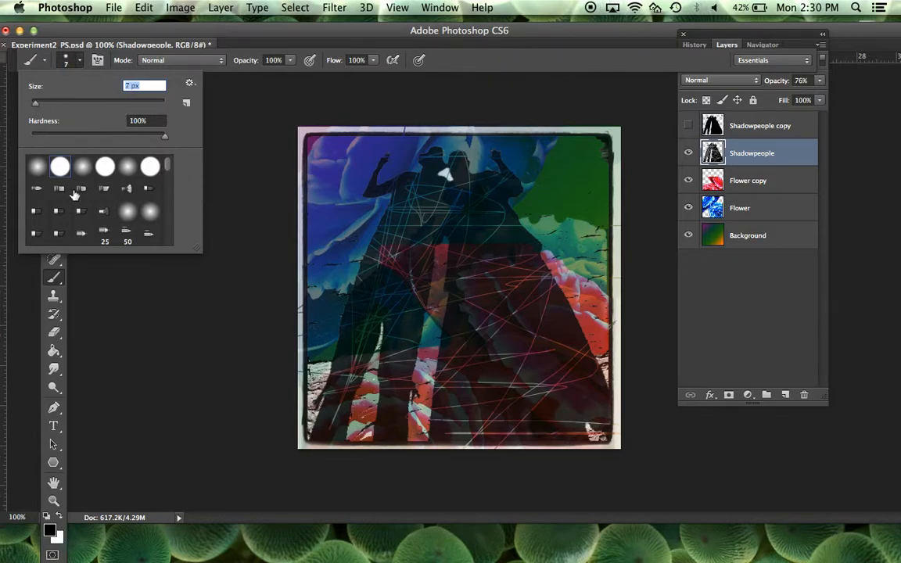
left_click_drag(169, 167, 169, 197)
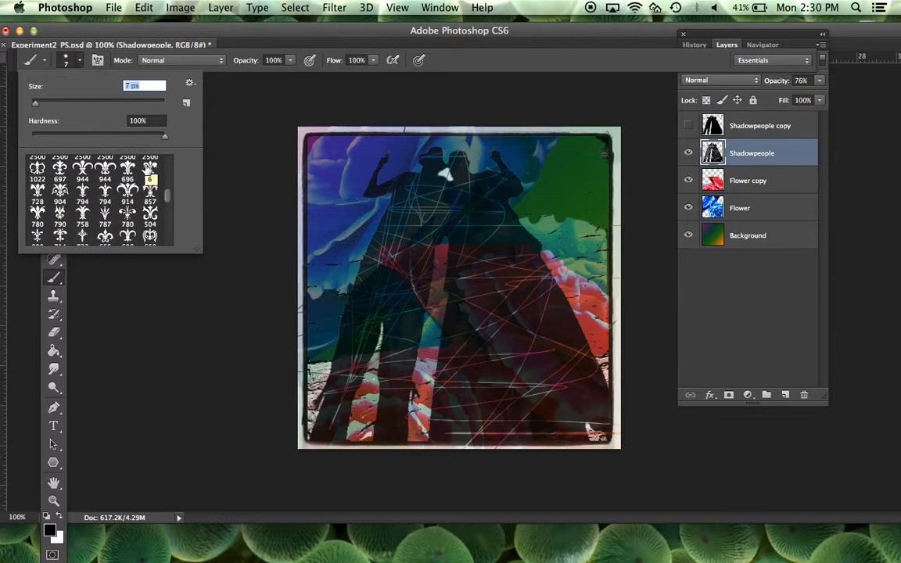
scroll(170, 196, "up", 1)
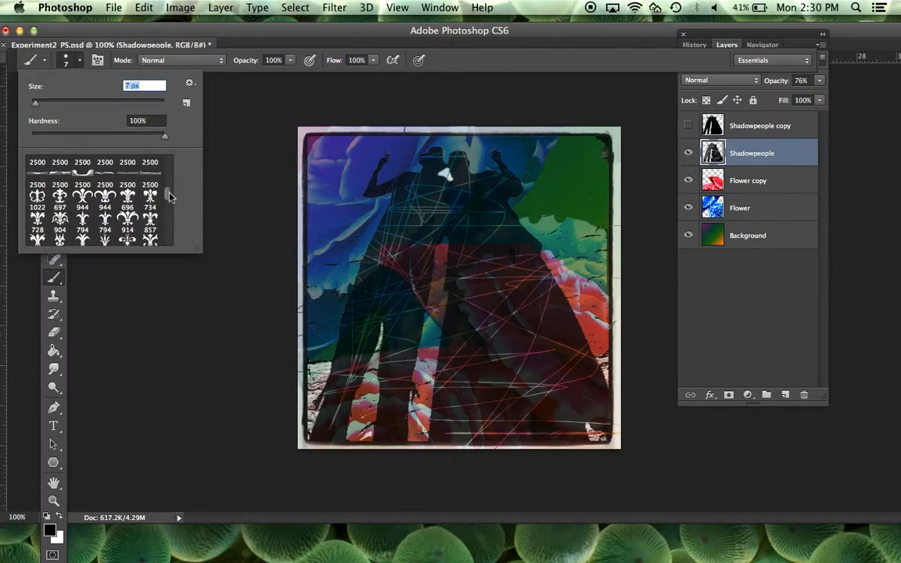
scroll(170, 194, "up", 3)
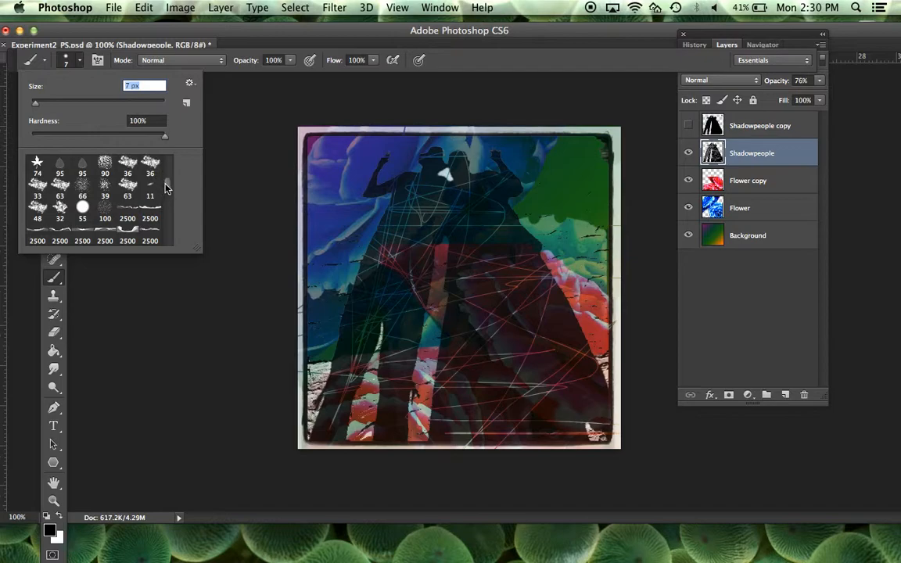
left_click_drag(166, 187, 167, 195)
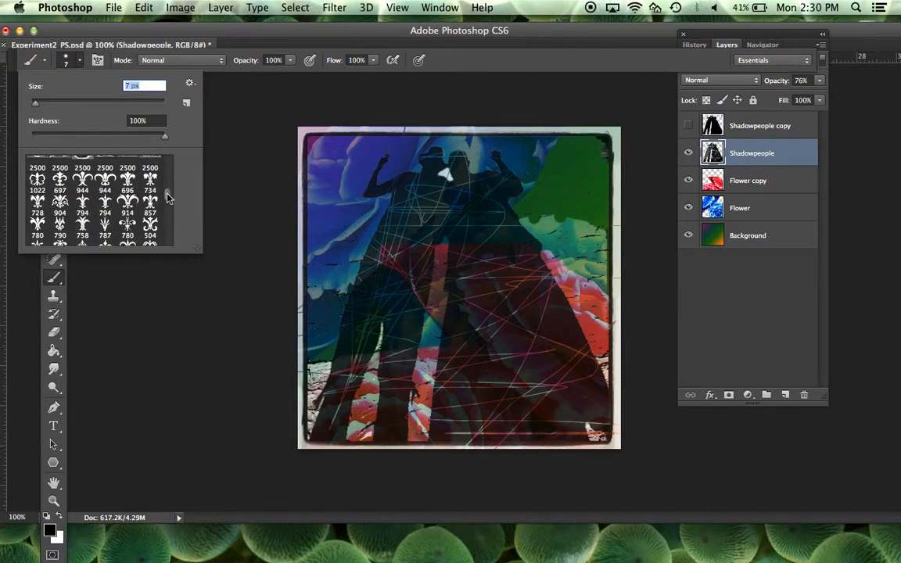
left_click(58, 202)
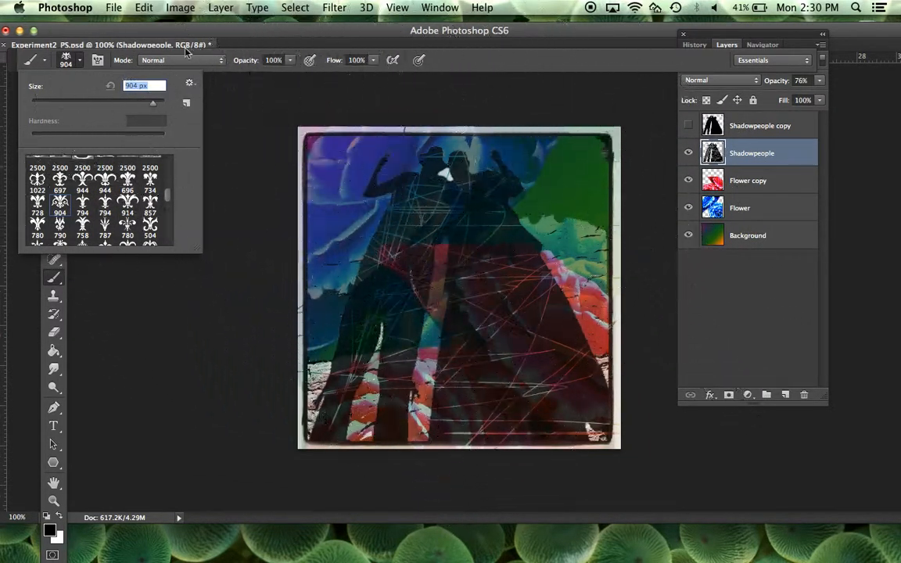
Step: Set the fleur-de-lis brush size to 447 px
left_click(80, 60)
left_click(80, 61)
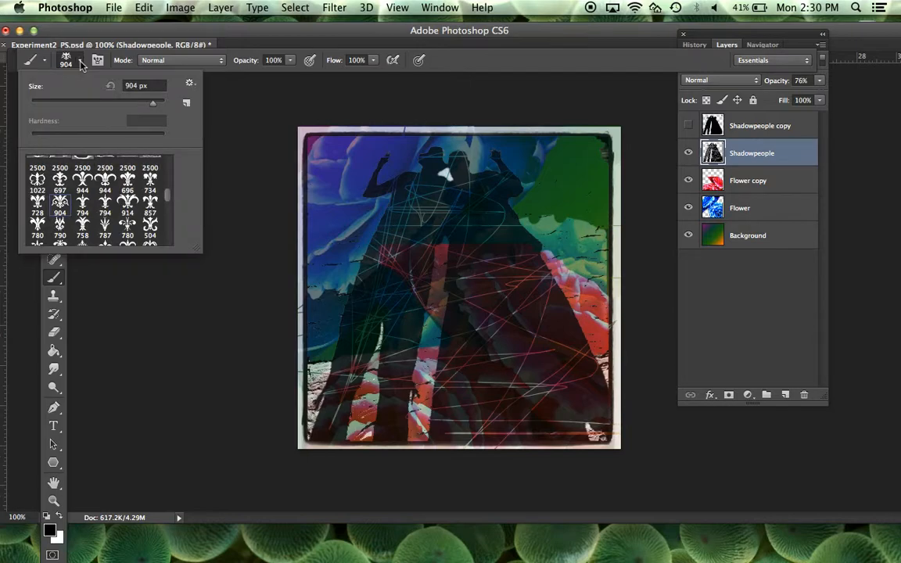
left_click(96, 106)
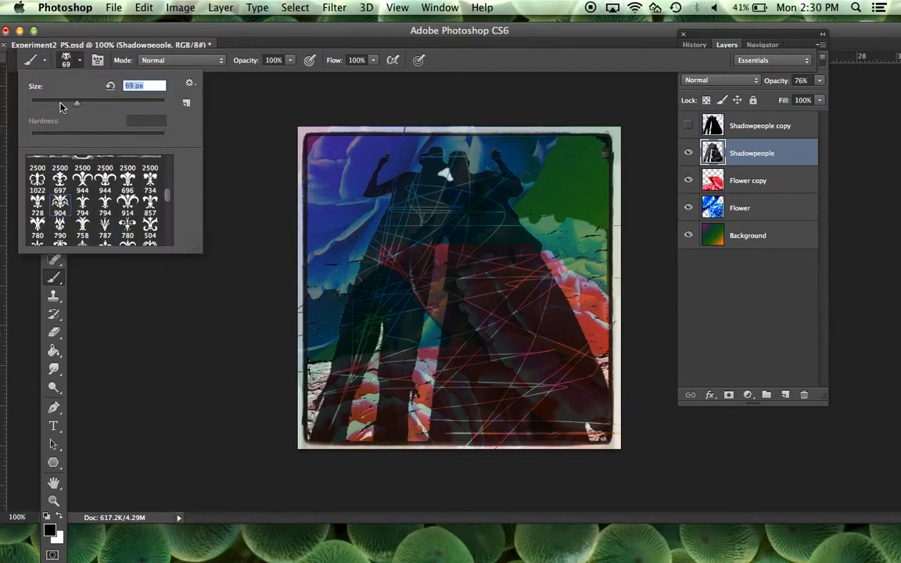
left_click(59, 103)
left_click(99, 104)
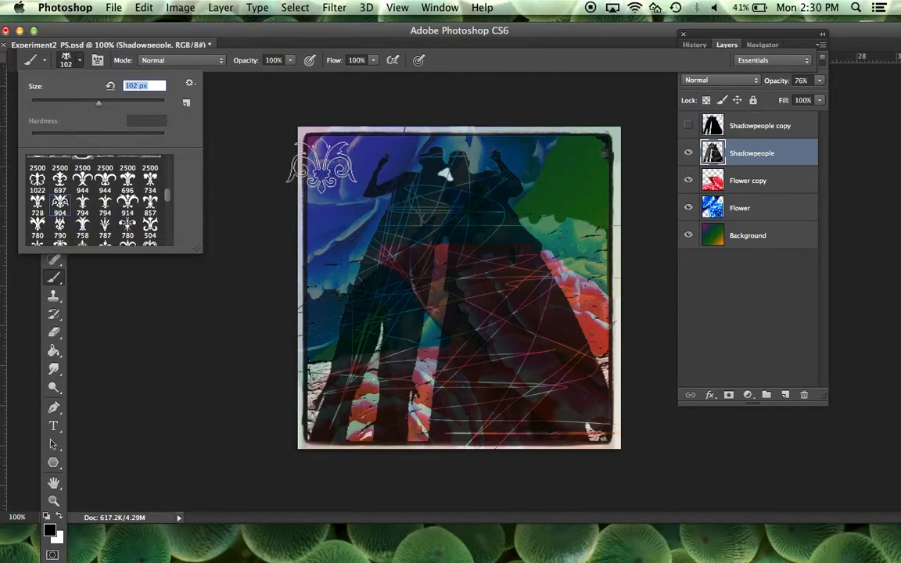
left_click(149, 104)
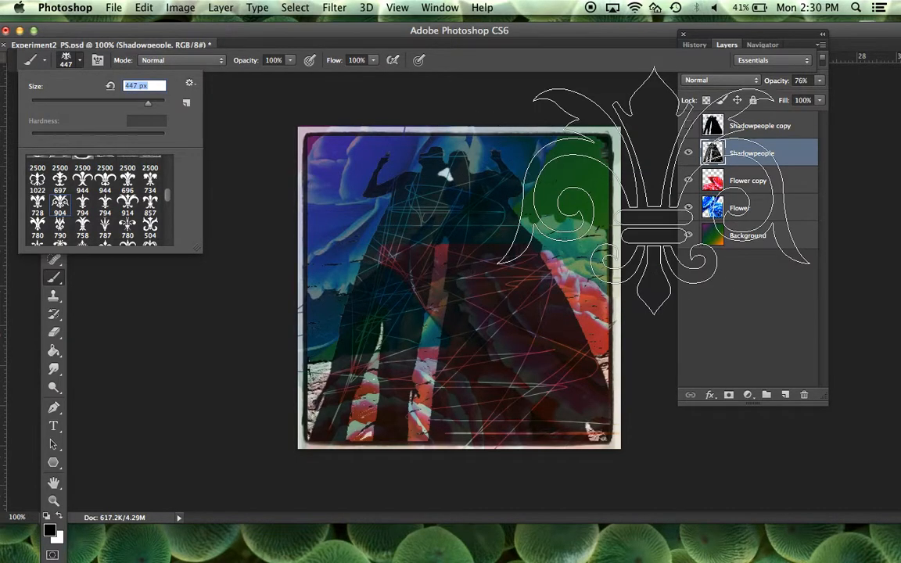
Step: Add an empty layer directly above Shadowpeople and set the foreground color to dark purple 6a0e6d
left_click(786, 396)
left_click(786, 395)
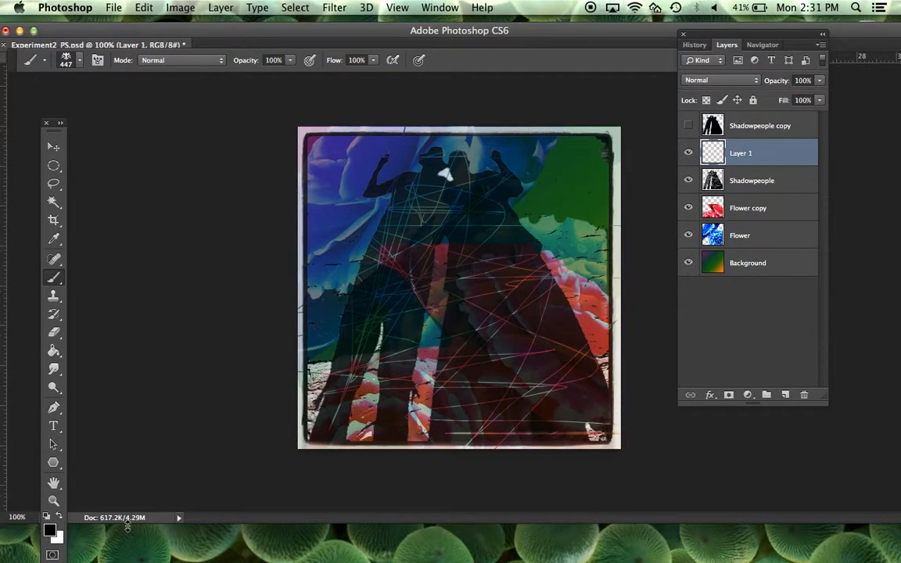
left_click(49, 531)
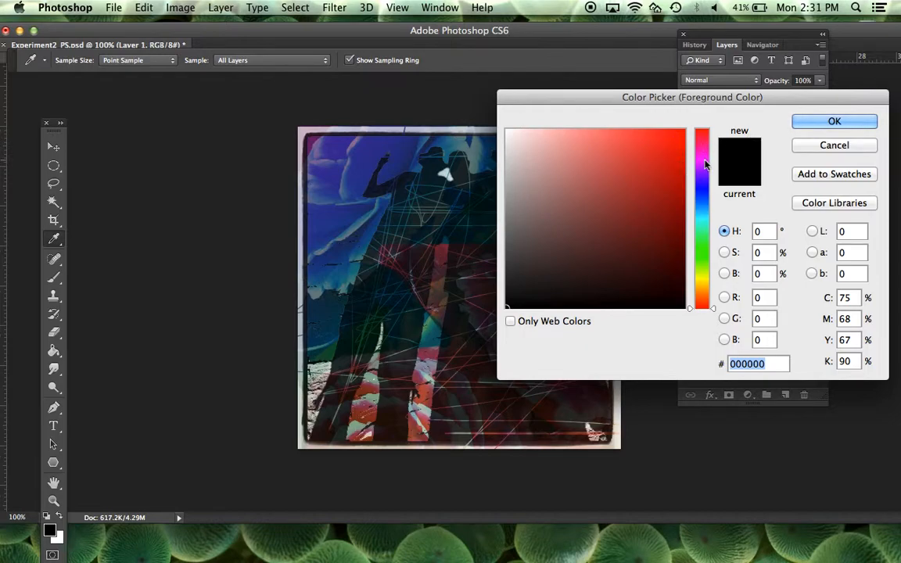
left_click(701, 160)
left_click(662, 231)
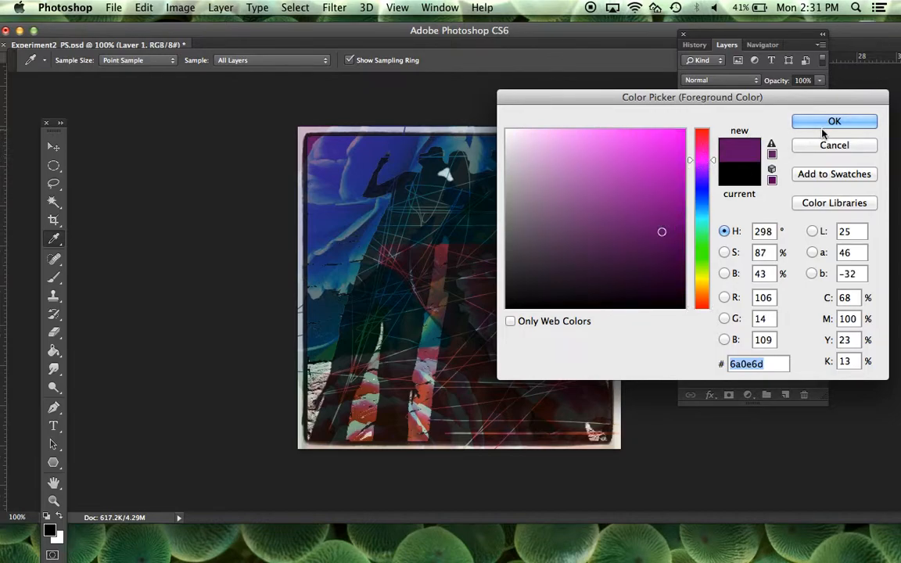
left_click(848, 124)
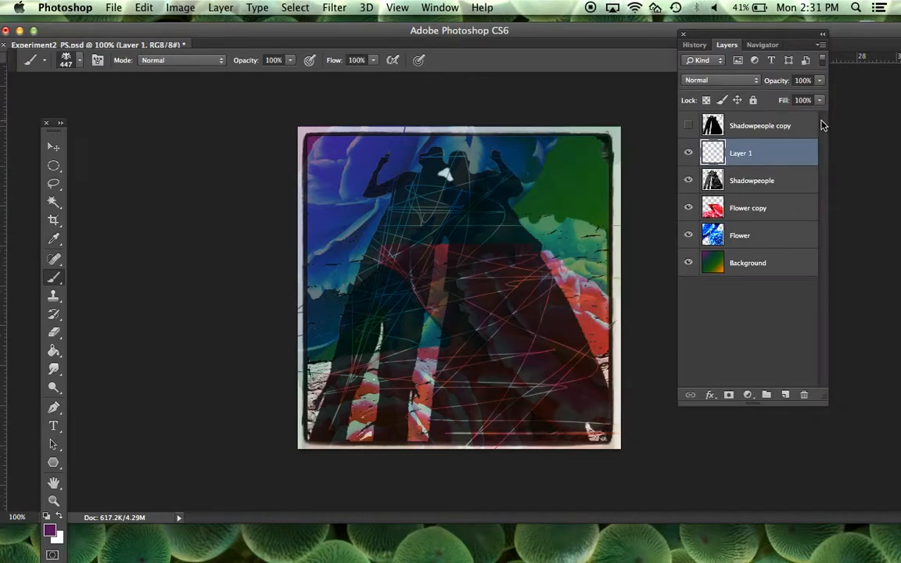
Step: Stamp one fleur-de-lis over the lower-right part of the image and set its layer's opacity to 48%
left_click(551, 392)
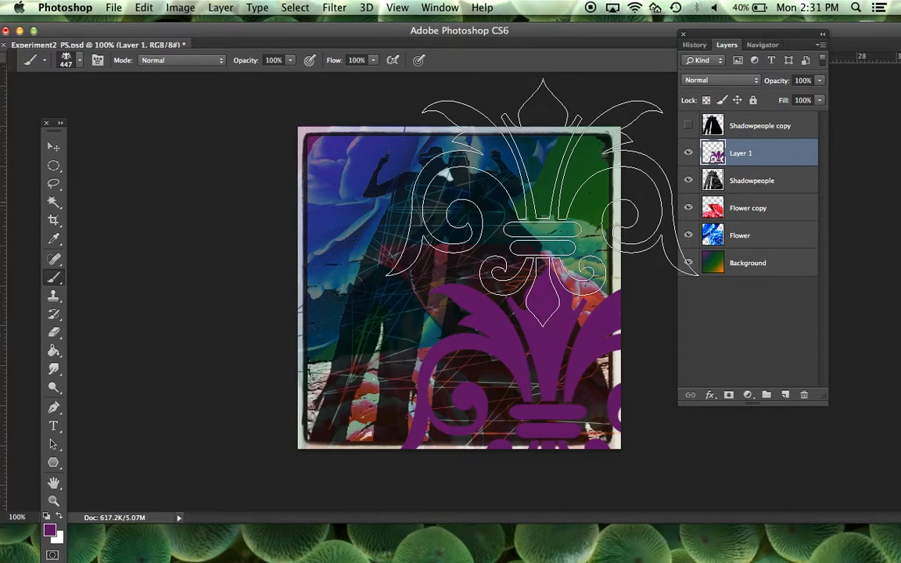
left_click(819, 81)
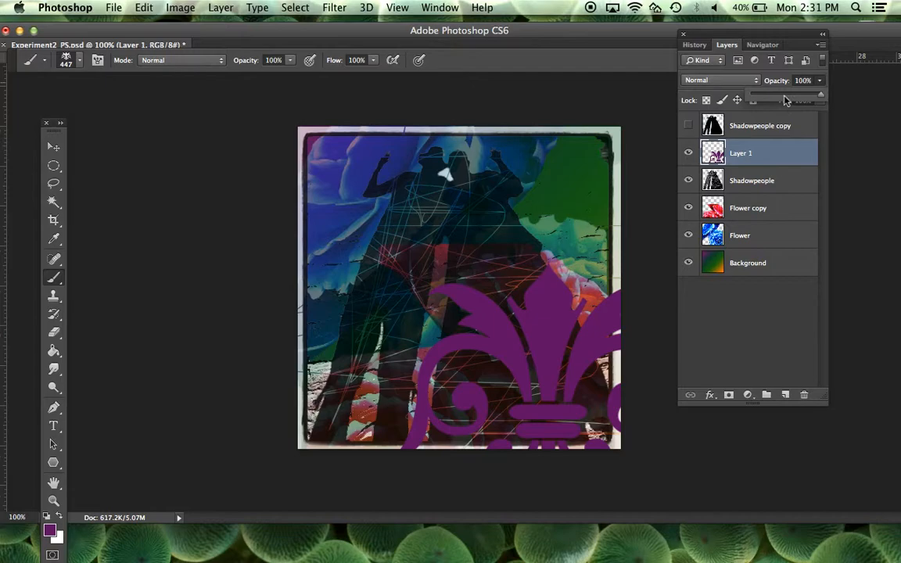
left_click(786, 97)
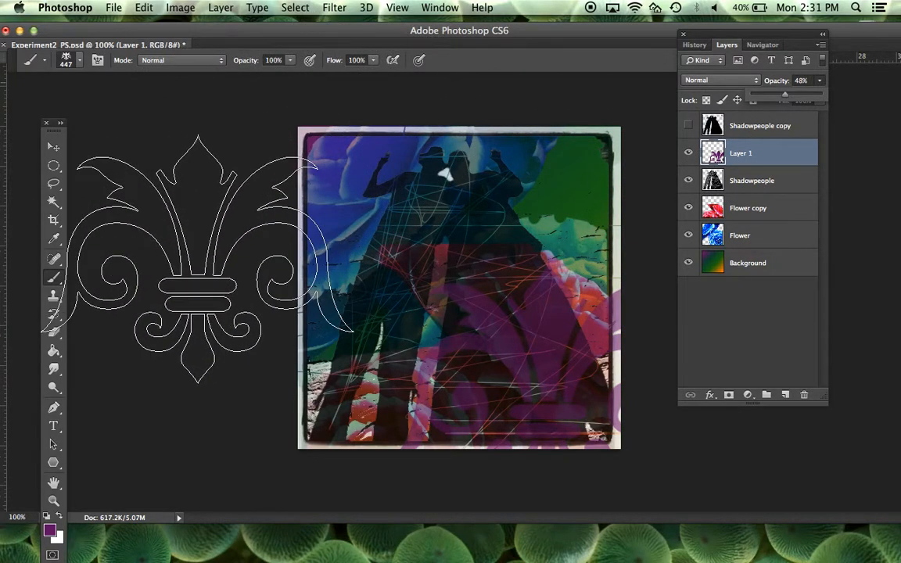
Step: Switch the brush to the fan-shaped bristle preset with a size of 8 px
left_click(79, 62)
type("8")
key("Return")
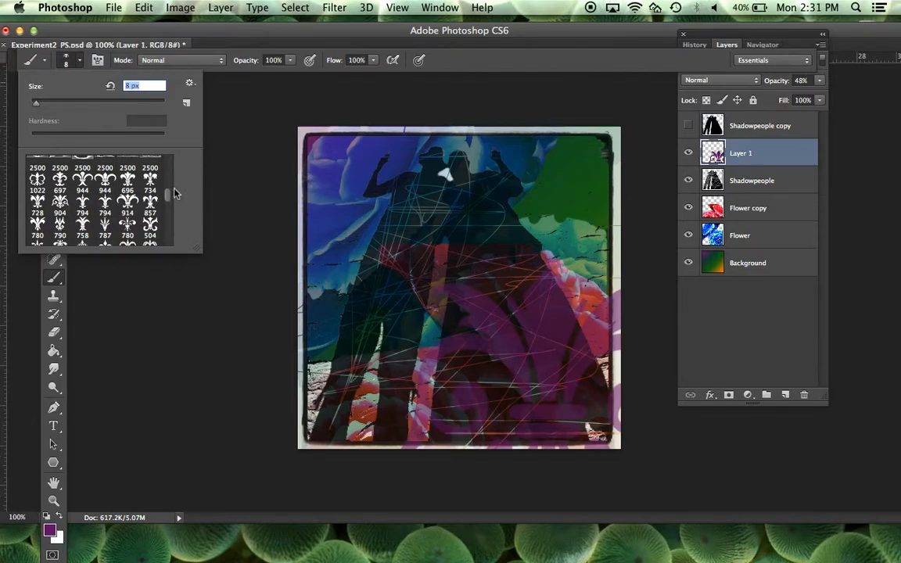
left_click_drag(167, 194, 173, 162)
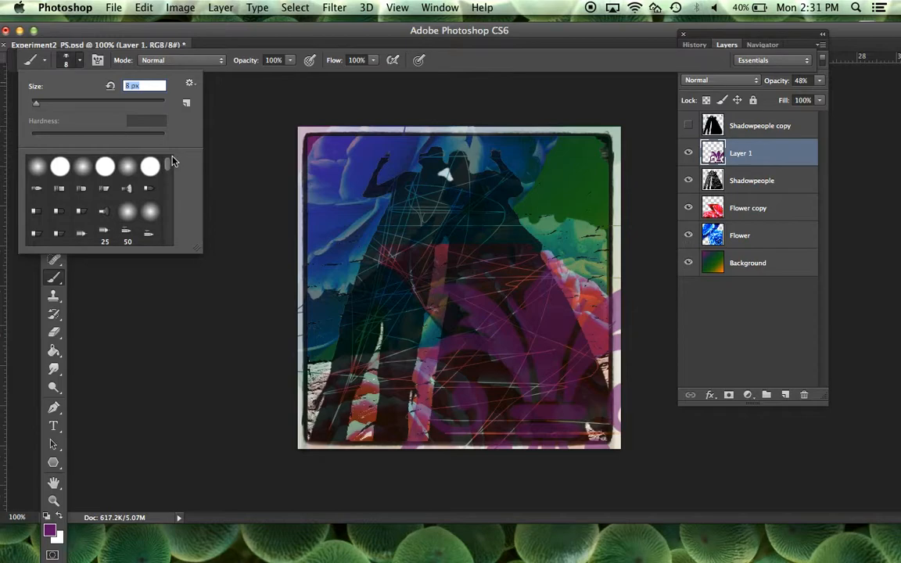
left_click(126, 189)
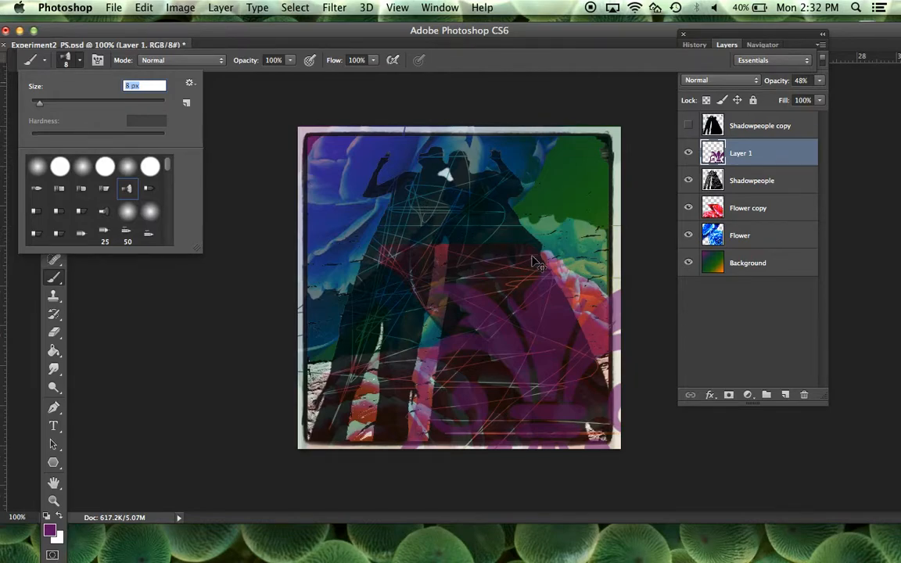
Step: Enlarge the view to 385.74% with the Navigator and examine the silhouettes and the middle of the image up close
key("super+plus")
key("super+plus")
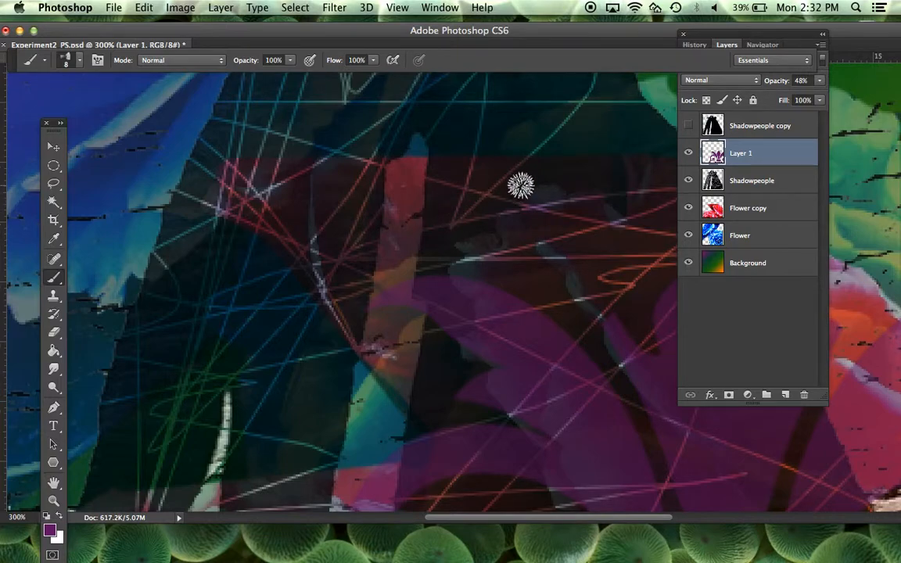
left_click(762, 45)
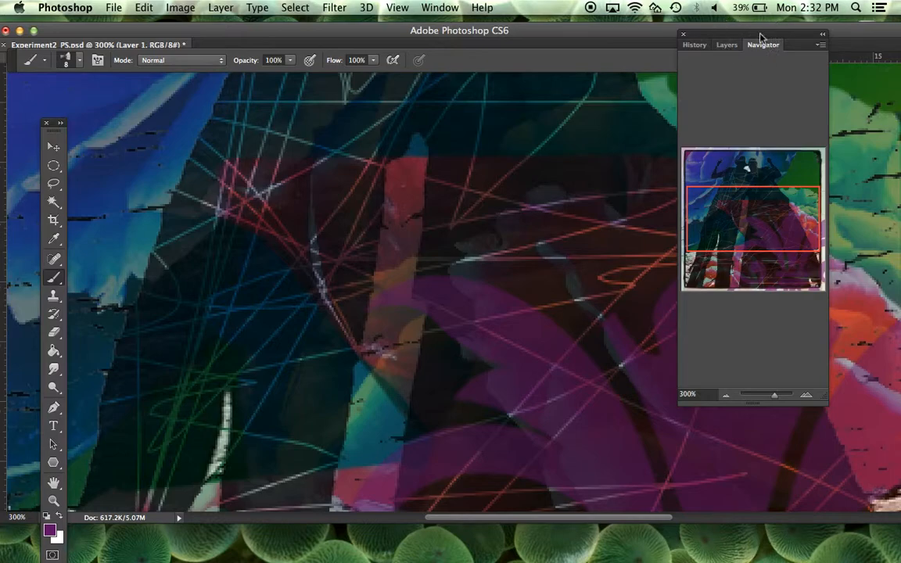
left_click(438, 8)
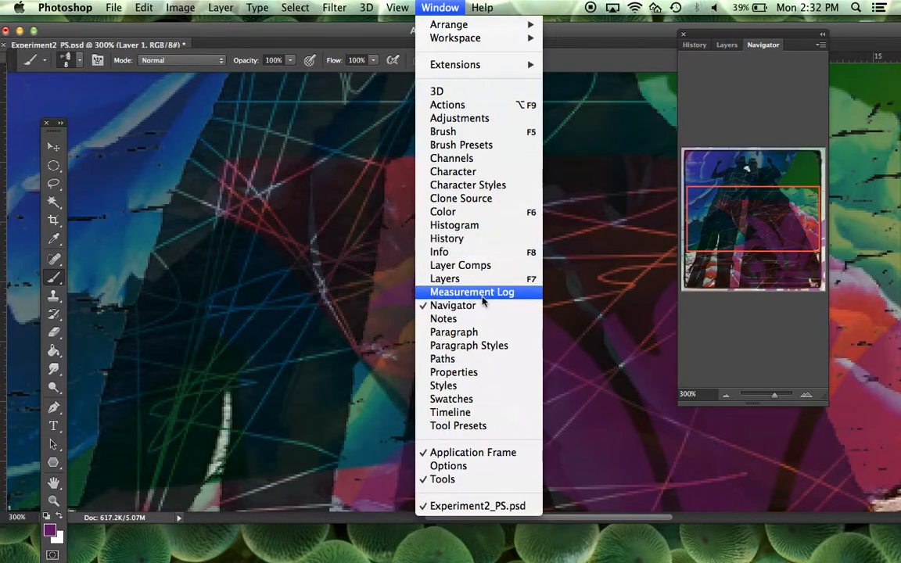
left_click(774, 78)
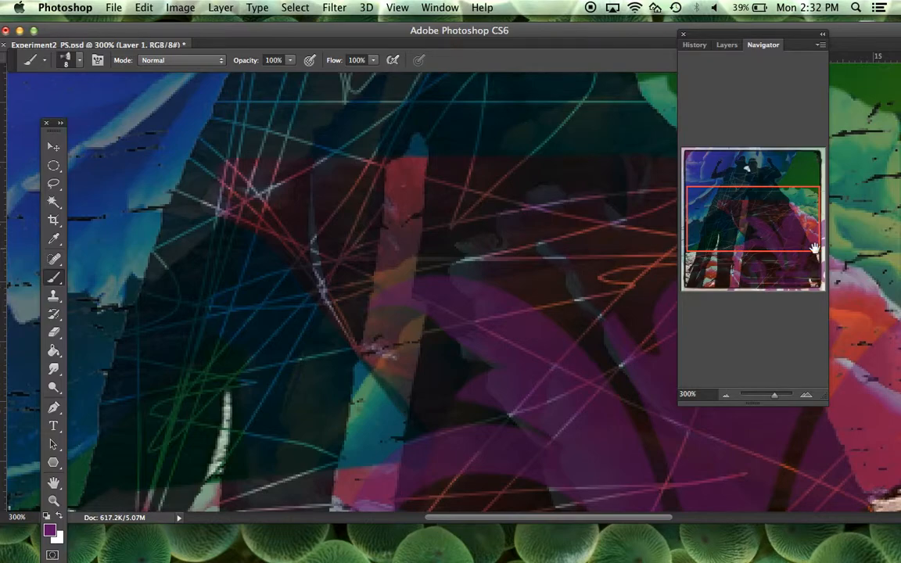
left_click_drag(730, 248, 732, 189)
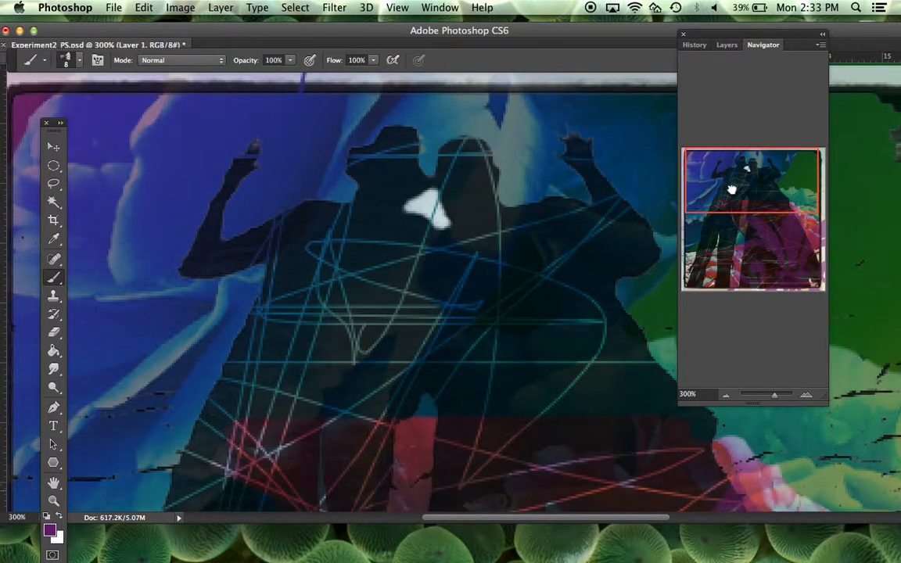
mouse_move(775, 400)
left_mouse_down()
mouse_move(764, 397)
mouse_move(778, 398)
left_mouse_up()
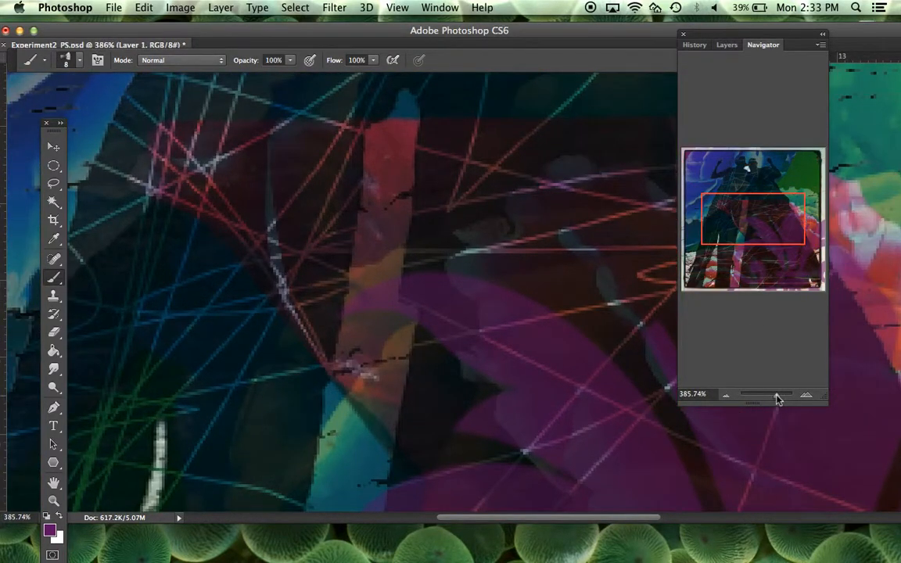
Step: Select the Flower layer and hide the Flower copy, Shadowpeople and fleur-de-lis layers above it
left_click(727, 45)
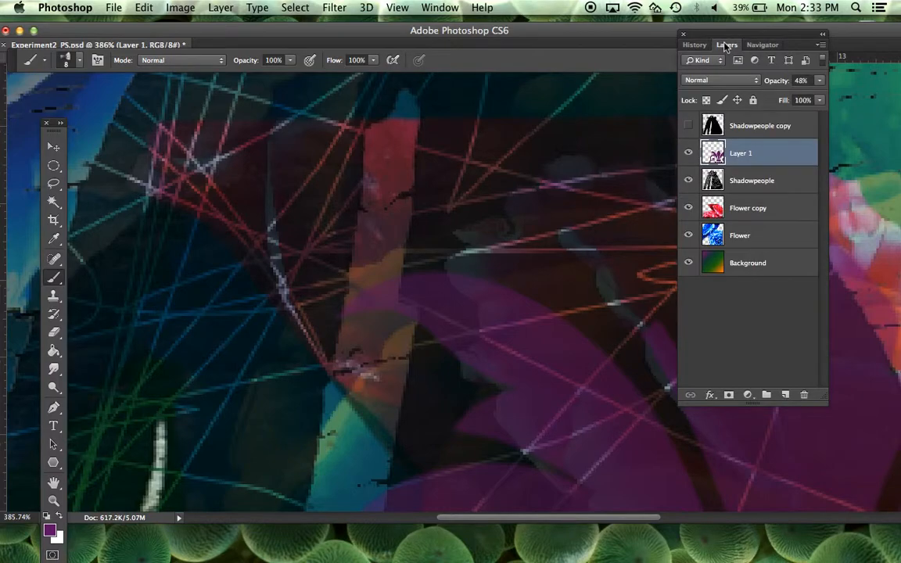
left_click(766, 235)
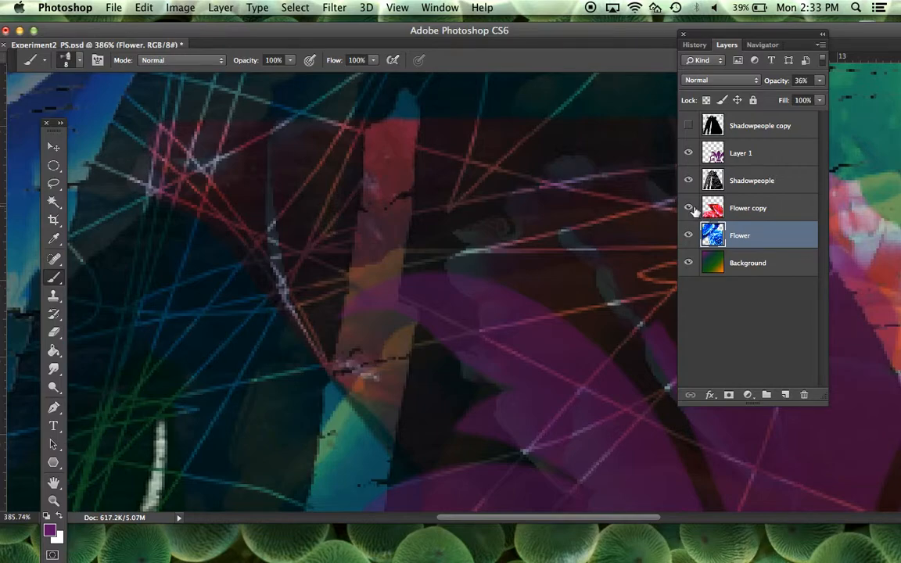
left_click(688, 208)
left_click(689, 181)
left_click(689, 154)
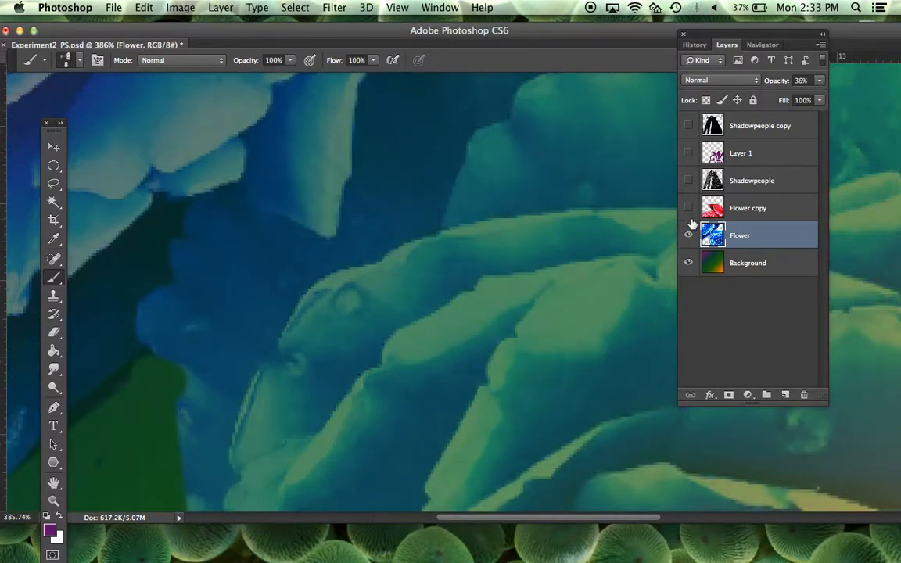
left_click(688, 264)
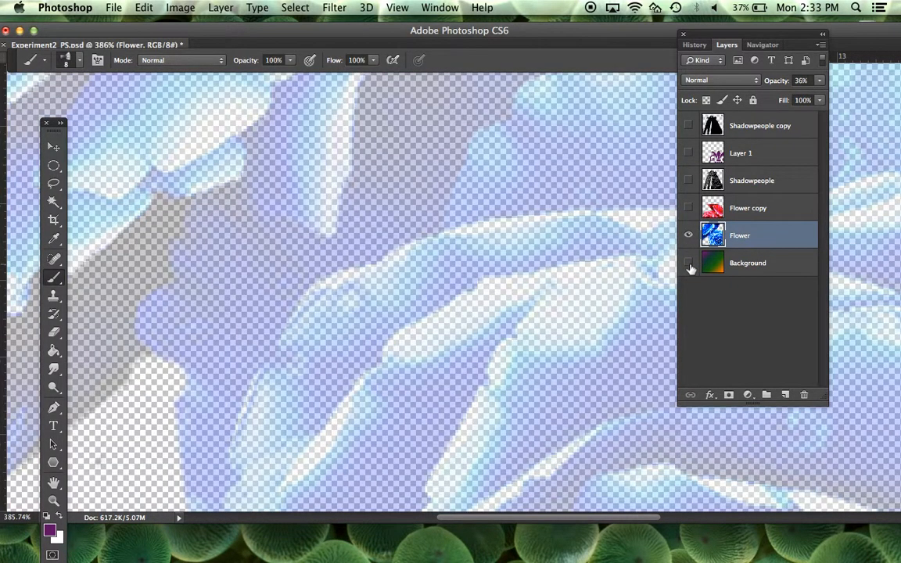
left_click(689, 265)
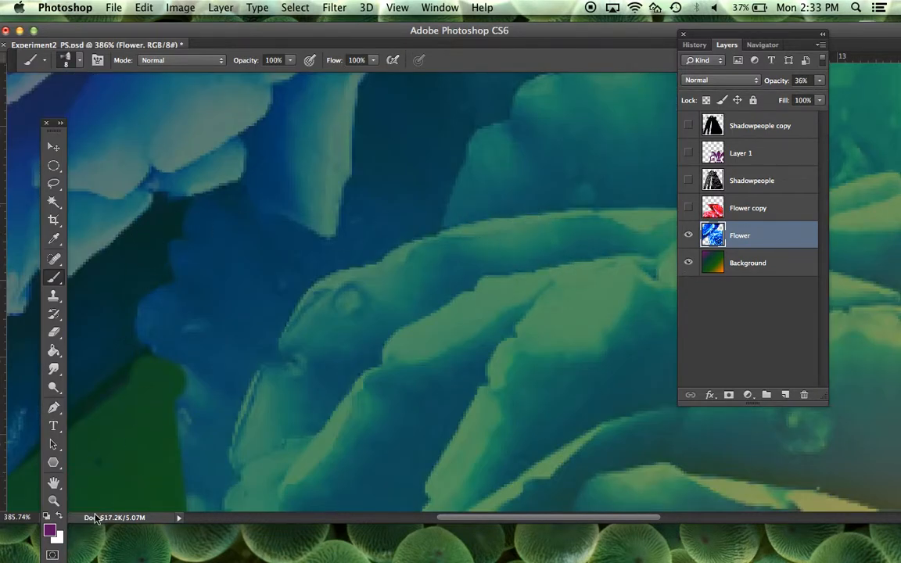
Step: Sample the dark teal shadow between the upper-left flower and the rose as the foreground colour with the Eyedropper
left_click(59, 517)
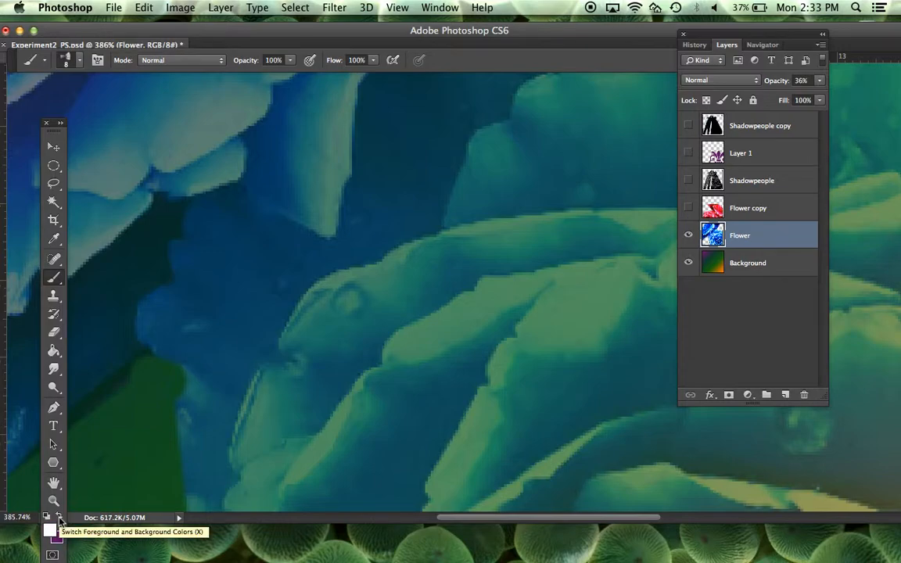
left_click(52, 391)
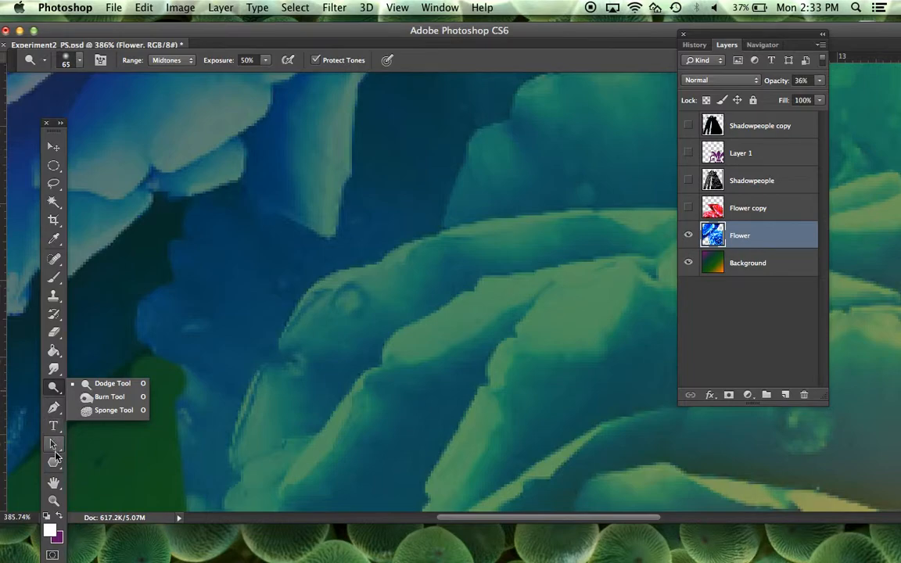
left_click(55, 407)
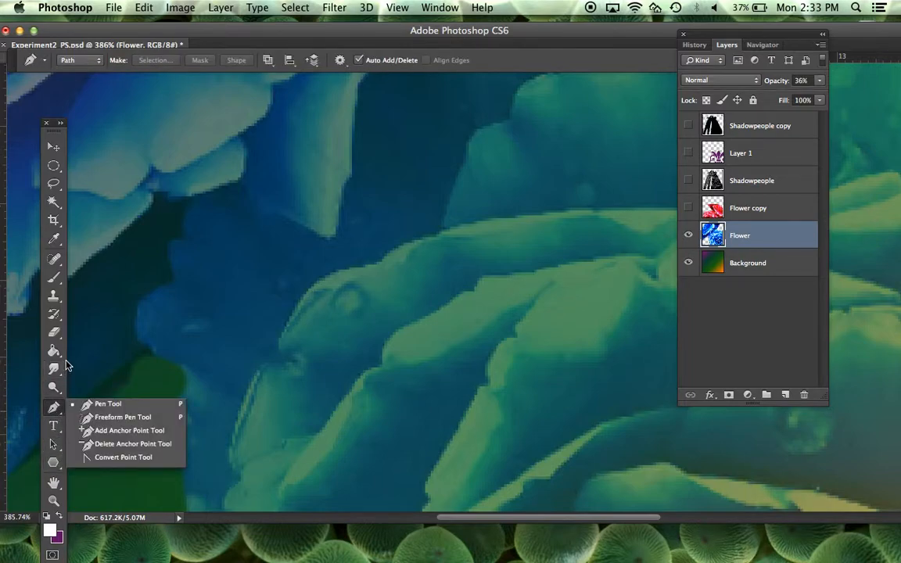
left_click(52, 237)
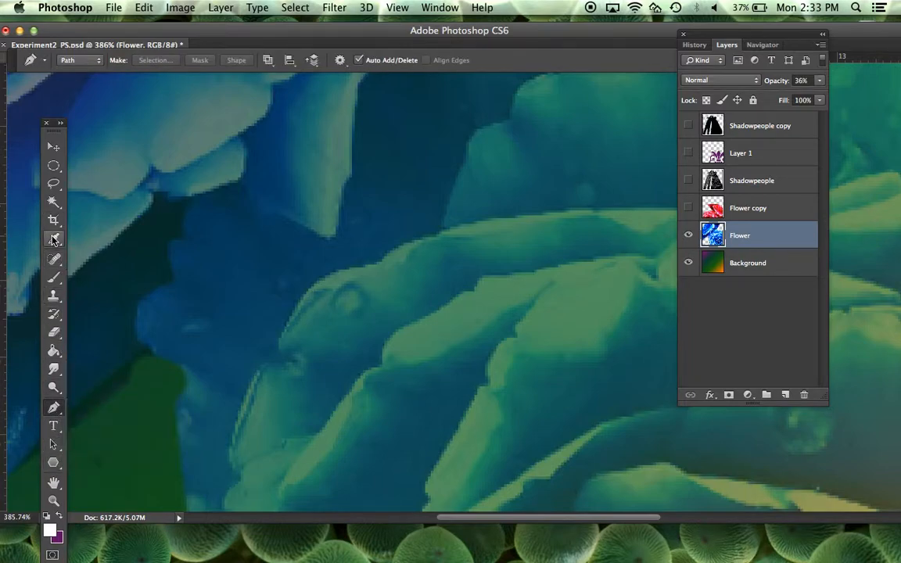
left_click(54, 240)
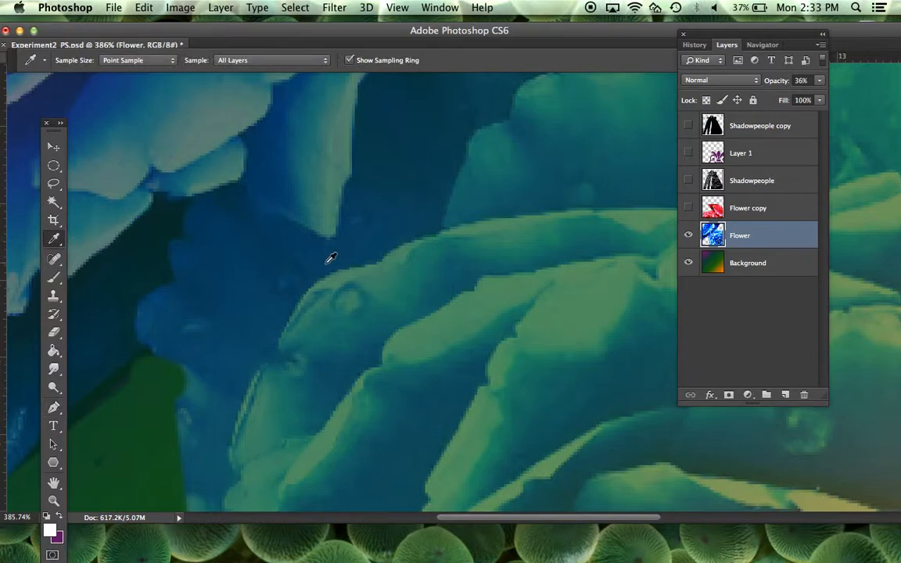
left_click(171, 211)
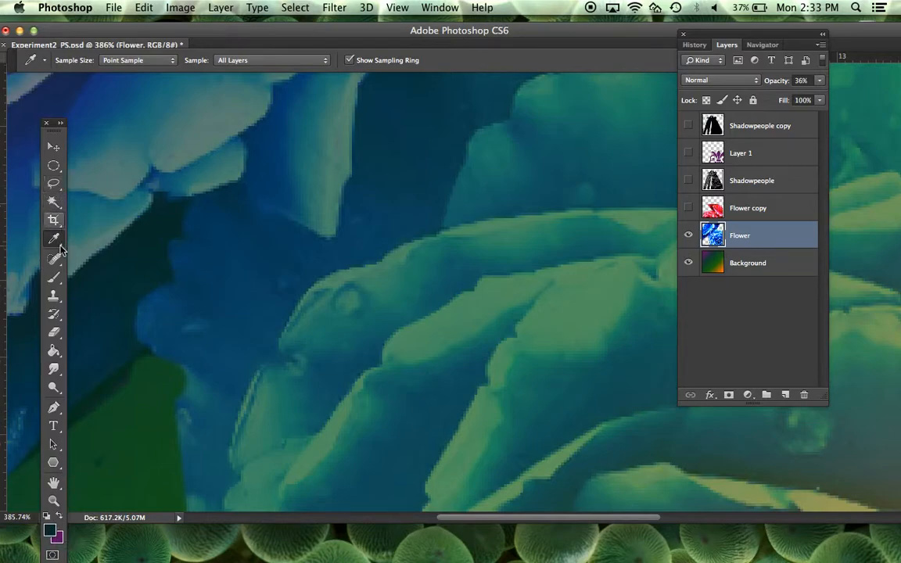
Step: Try dark dabs in the fold between the middle petals of the Flower layer with the fan brush
left_click(54, 280)
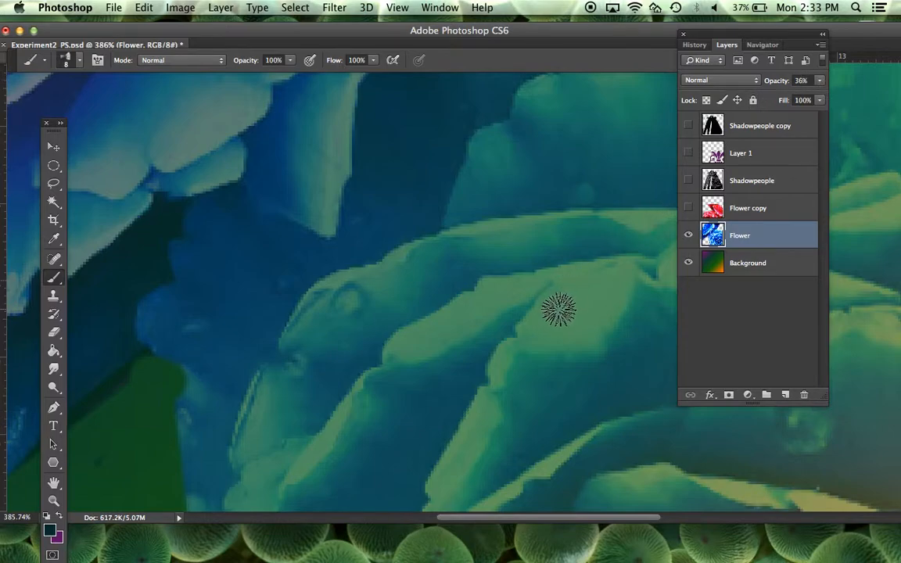
mouse_move(463, 386)
left_mouse_down()
mouse_move(415, 459)
mouse_move(441, 422)
left_mouse_up()
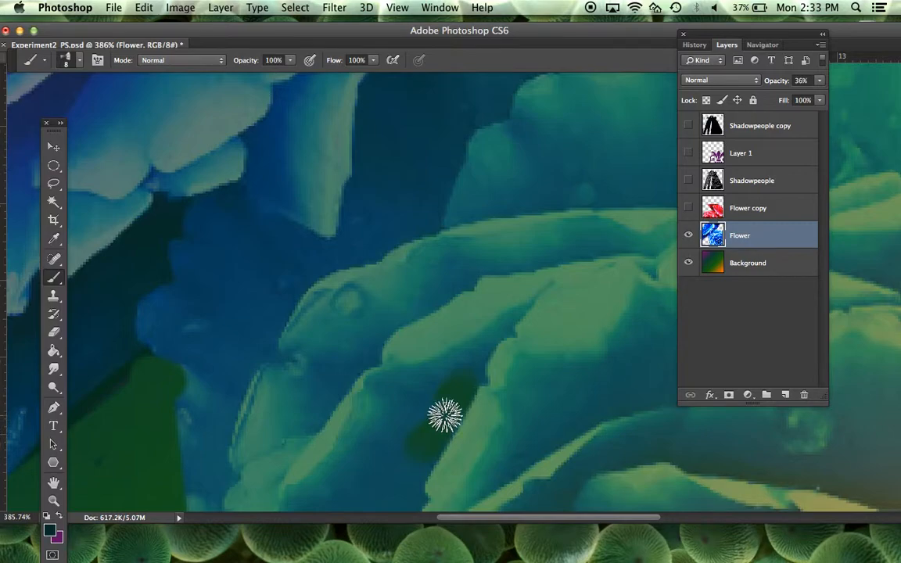
left_click(819, 81)
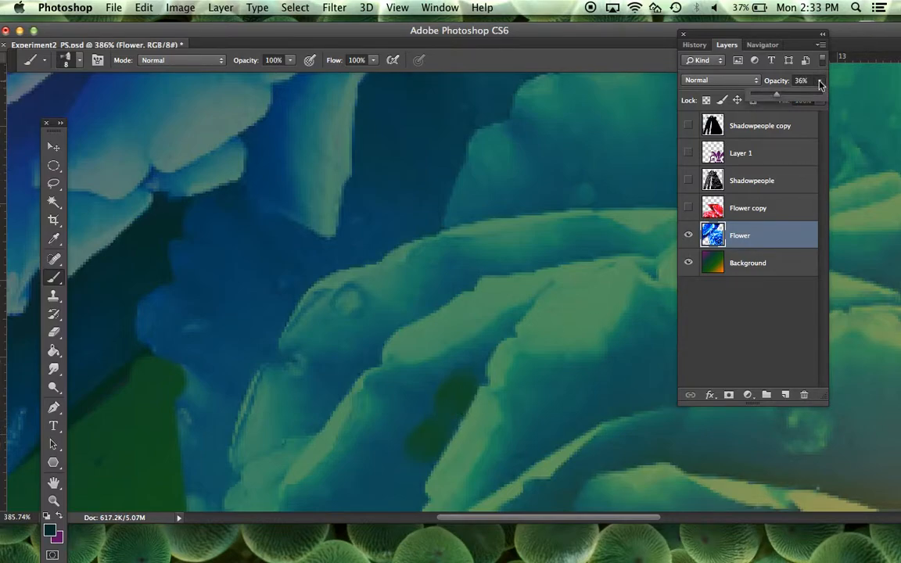
Step: Revert the three latest brush strokes in the history, back to the Master Opacity Change state
left_click(695, 46)
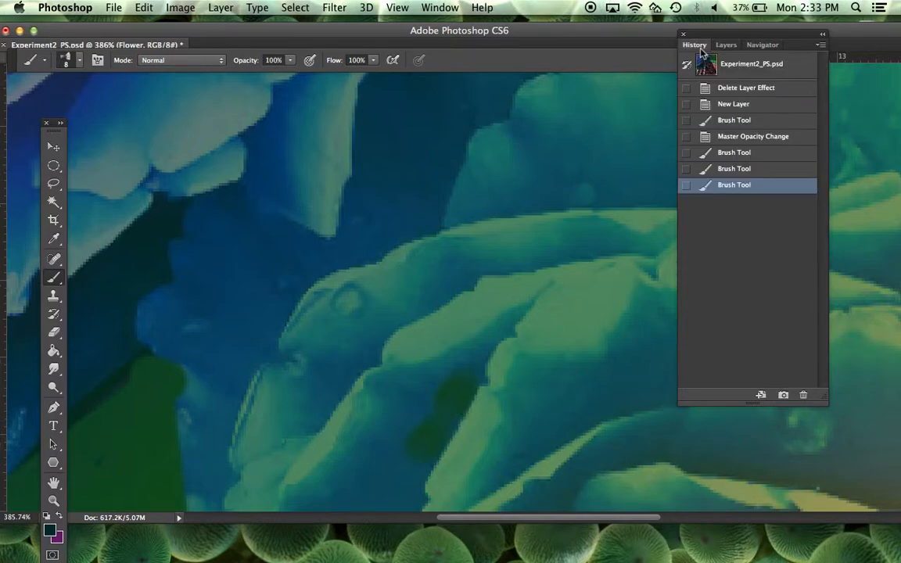
left_click(761, 168)
left_click(760, 154)
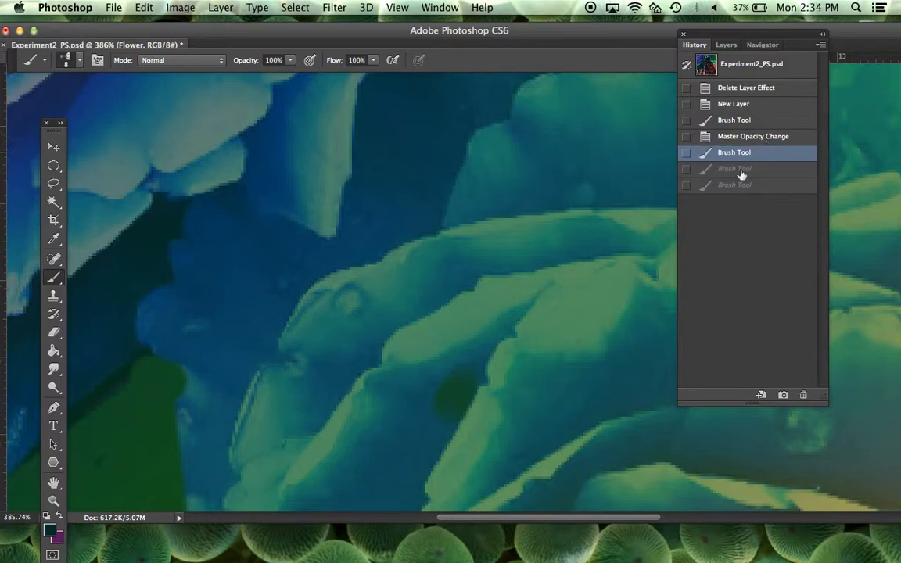
left_click(787, 138)
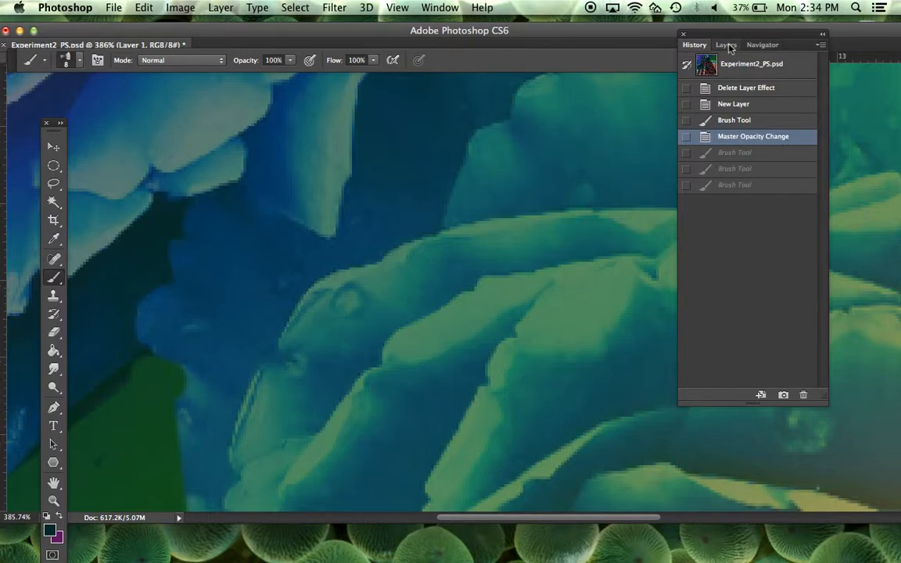
Step: Select the Flower layer again and raise its opacity to 53%
left_click(727, 45)
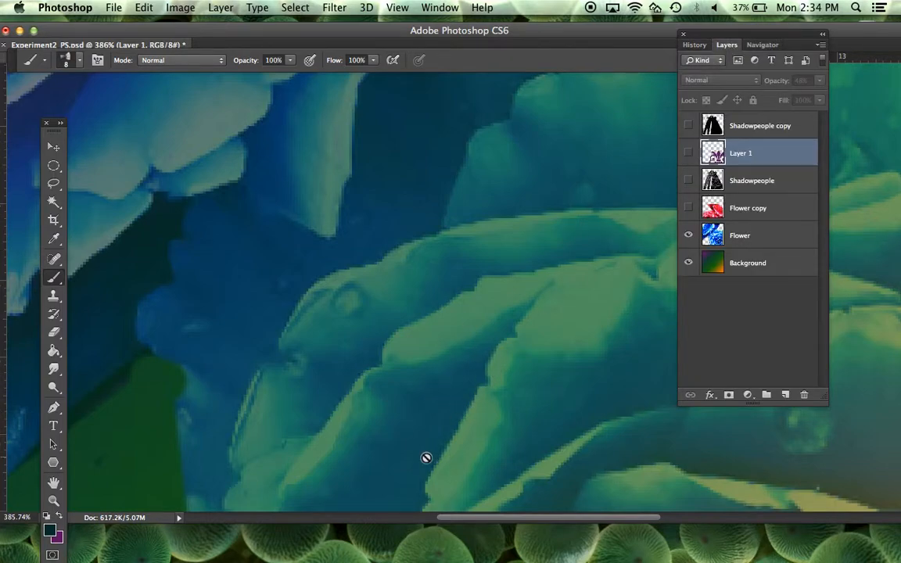
left_click(771, 240)
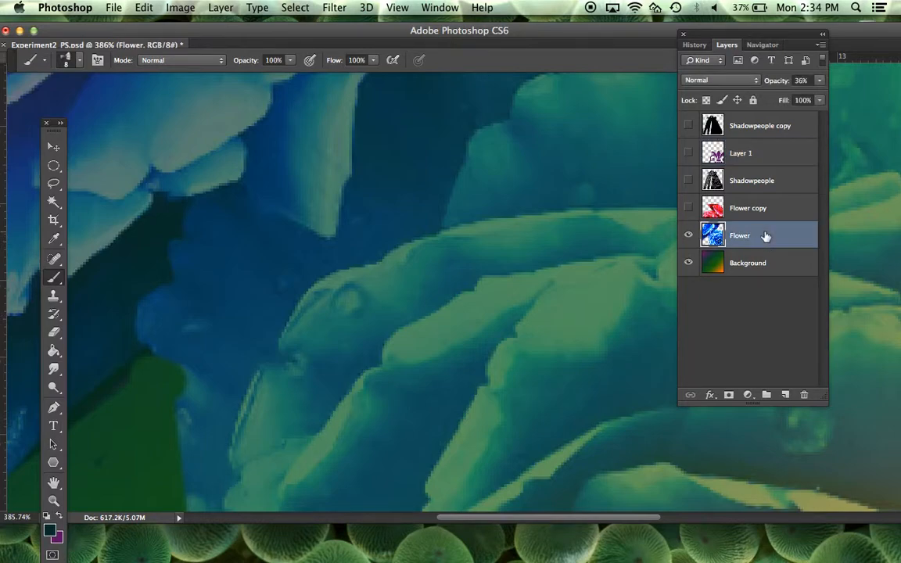
left_click(748, 182)
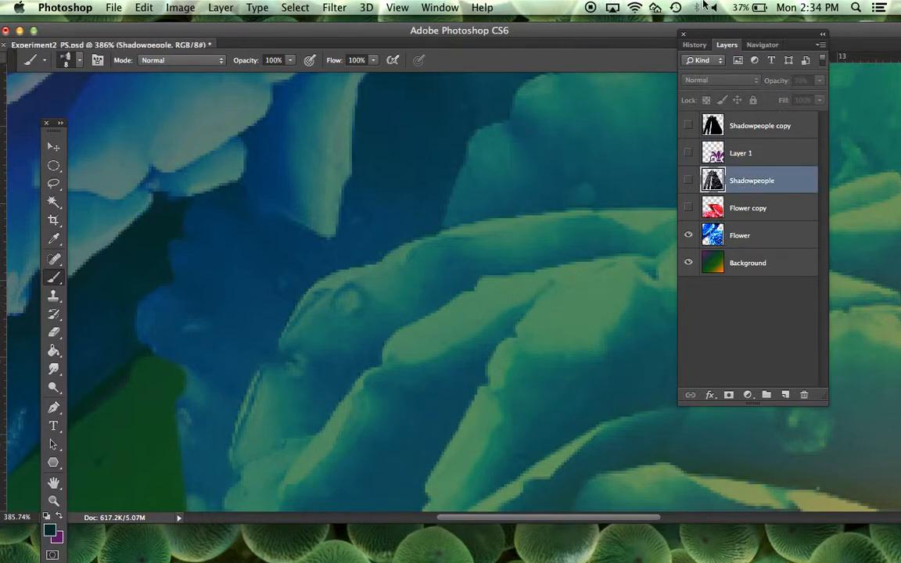
key("F4")
left_click(775, 212)
left_click(751, 236)
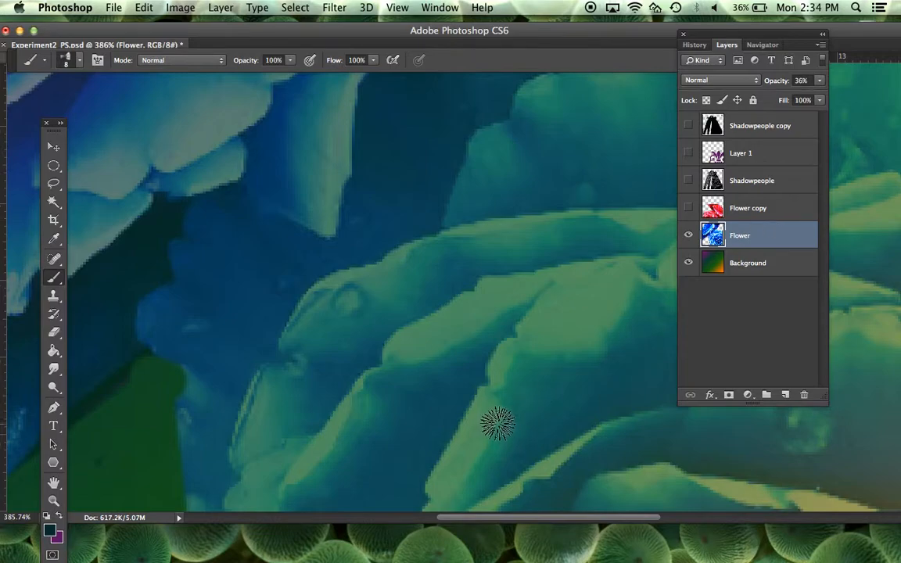
left_click(820, 81)
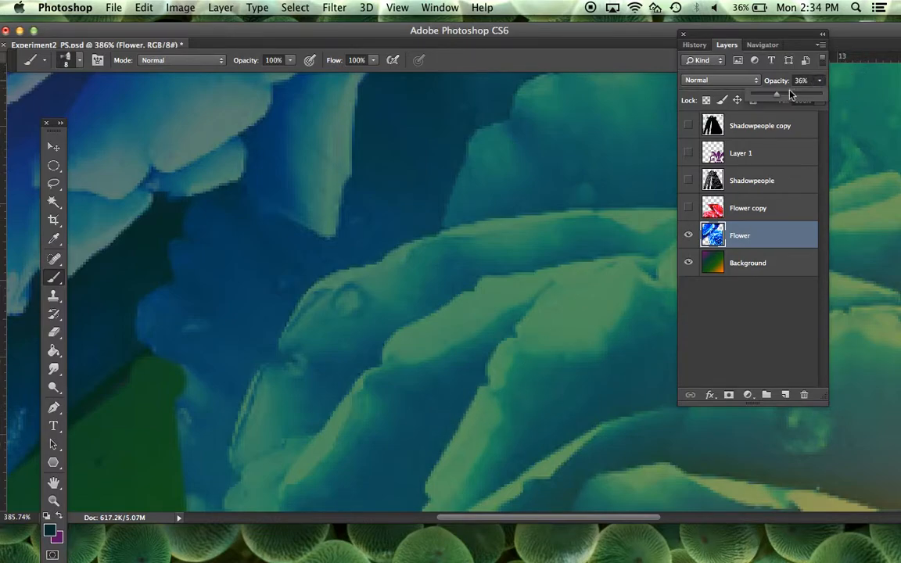
left_click_drag(772, 95, 788, 94)
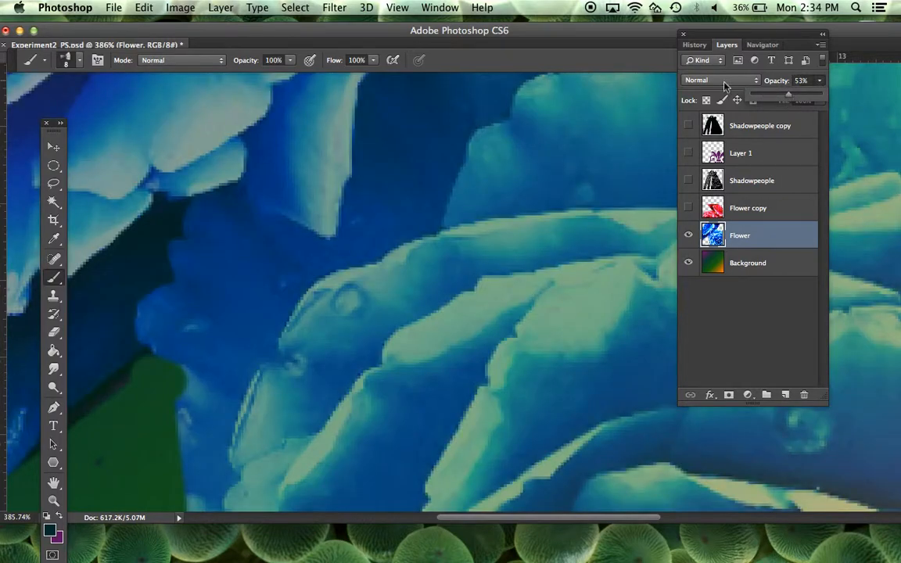
Step: Set the brush opacity to 28% and paint a soft dark shadow along the fold between the middle petals
left_click(290, 62)
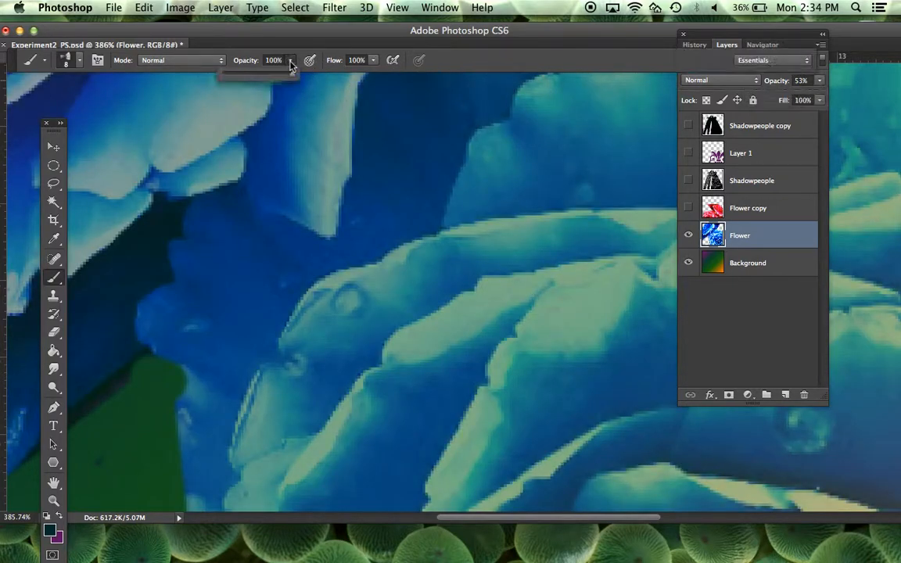
left_click(242, 74)
left_click(431, 431)
mouse_move(433, 431)
left_mouse_down()
mouse_move(458, 379)
mouse_move(425, 420)
mouse_move(445, 404)
mouse_move(410, 464)
mouse_move(502, 331)
mouse_move(410, 480)
left_mouse_up()
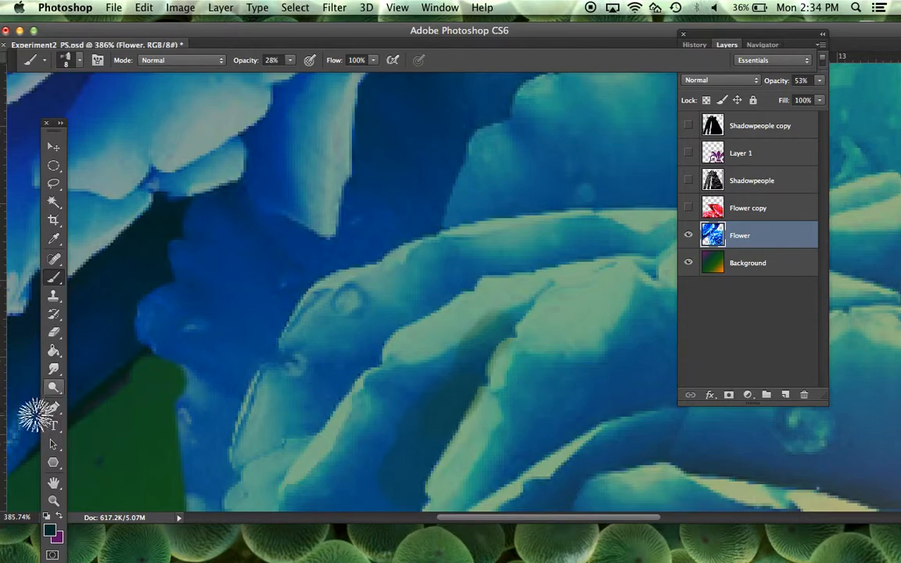
Step: Sample a medium blue from the flower and brush it over the shadowed fold between the middle petals
left_click(54, 240)
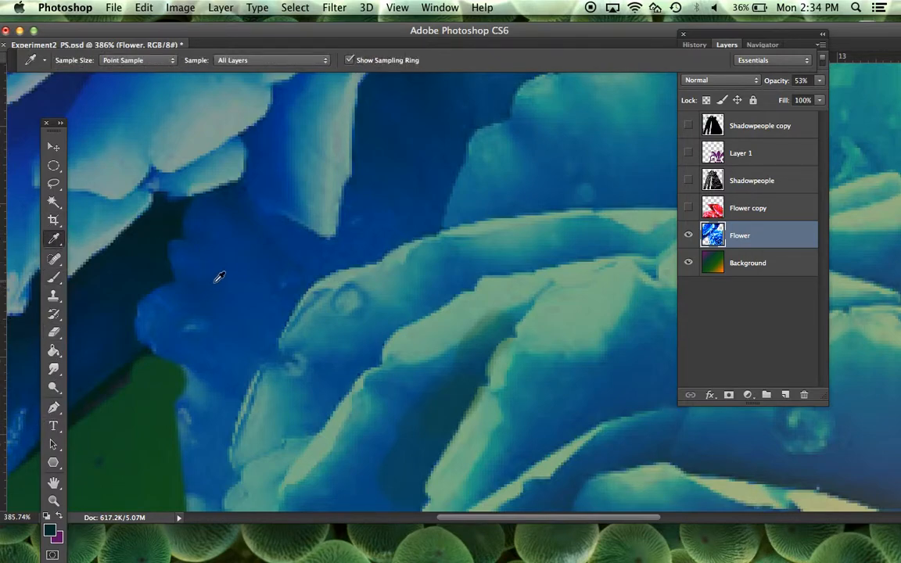
left_click(54, 278)
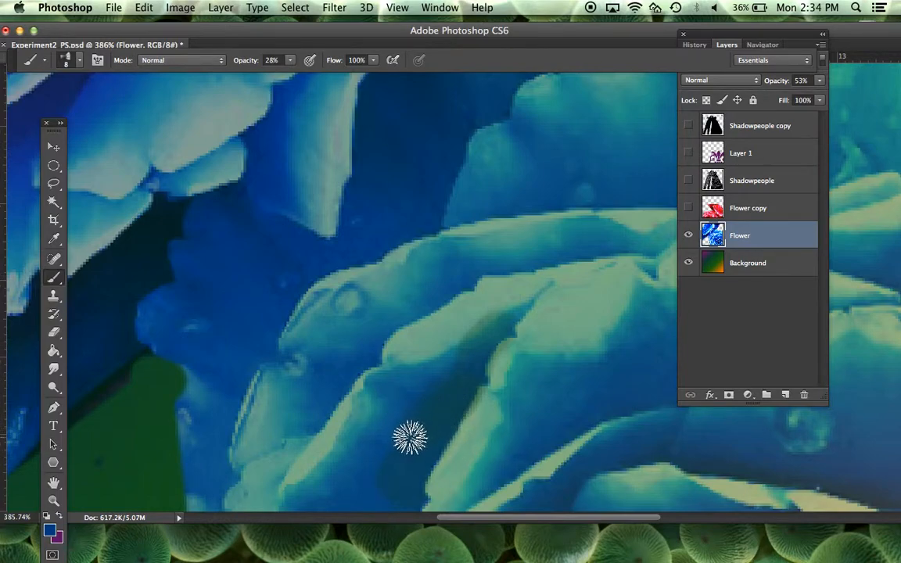
mouse_move(432, 397)
left_mouse_down()
mouse_move(457, 380)
mouse_move(488, 320)
mouse_move(480, 322)
mouse_move(466, 342)
mouse_move(507, 313)
mouse_move(416, 494)
mouse_move(463, 365)
mouse_move(466, 377)
mouse_move(500, 337)
mouse_move(486, 361)
left_mouse_up()
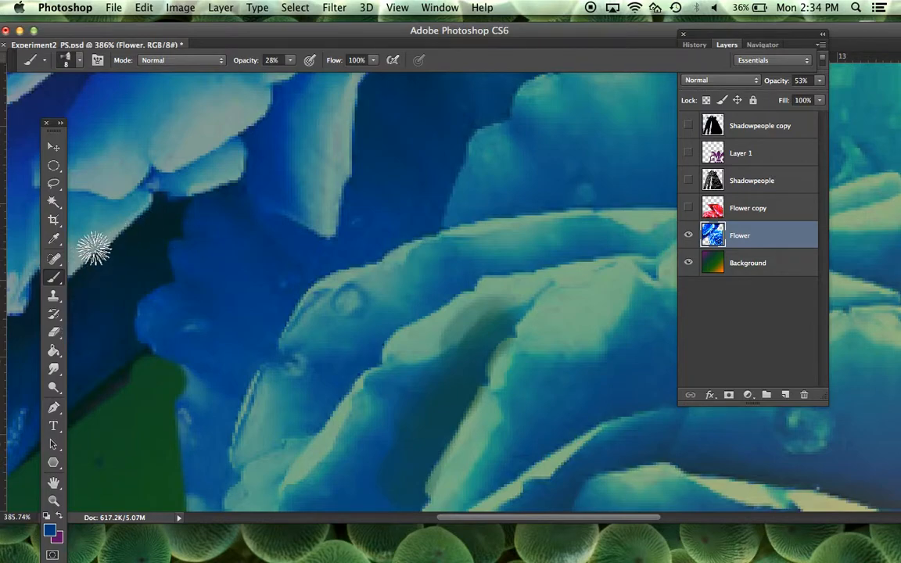
Step: Sample the dark navy beneath the upper-left petals and darken the middle petal fold with another brush stroke
left_click(54, 239)
left_click(144, 186)
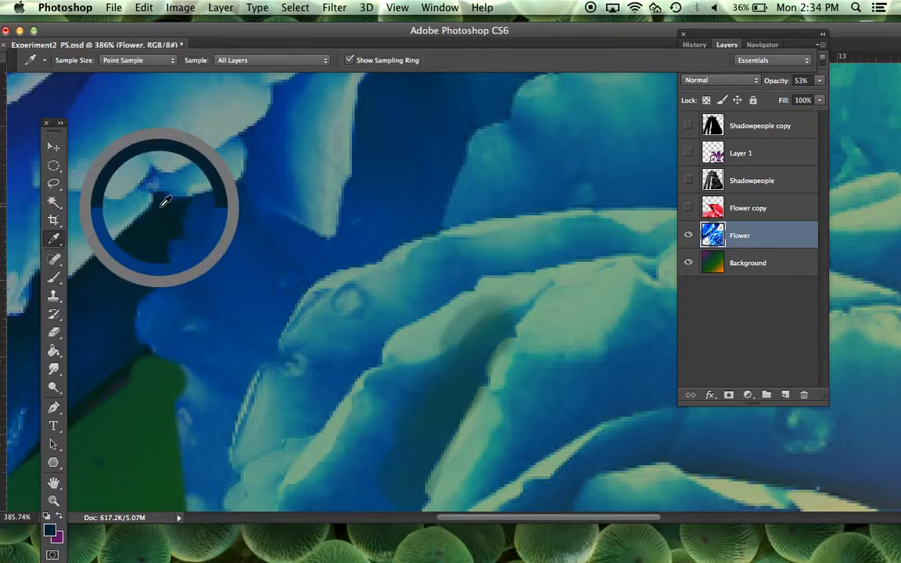
left_click(54, 279)
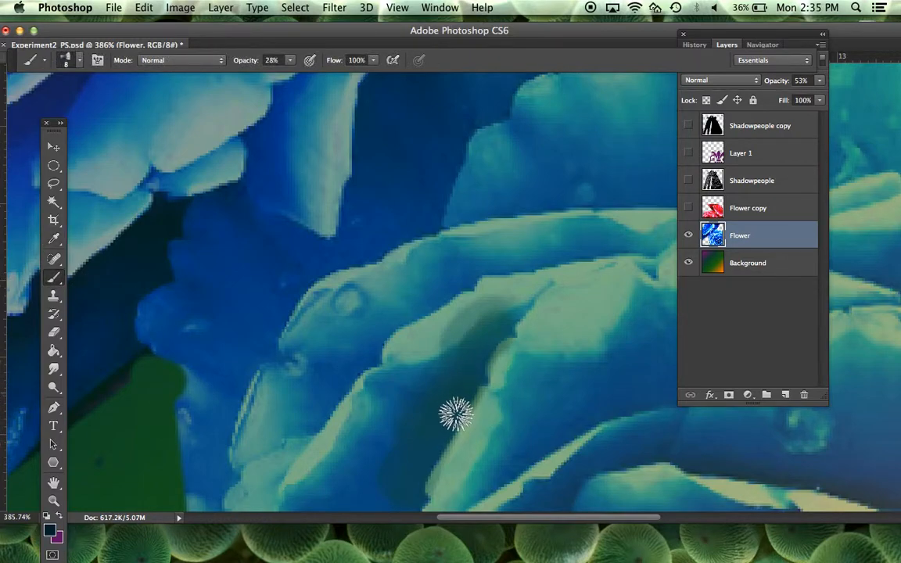
mouse_move(469, 393)
left_mouse_down()
mouse_move(421, 461)
mouse_move(475, 362)
left_mouse_up()
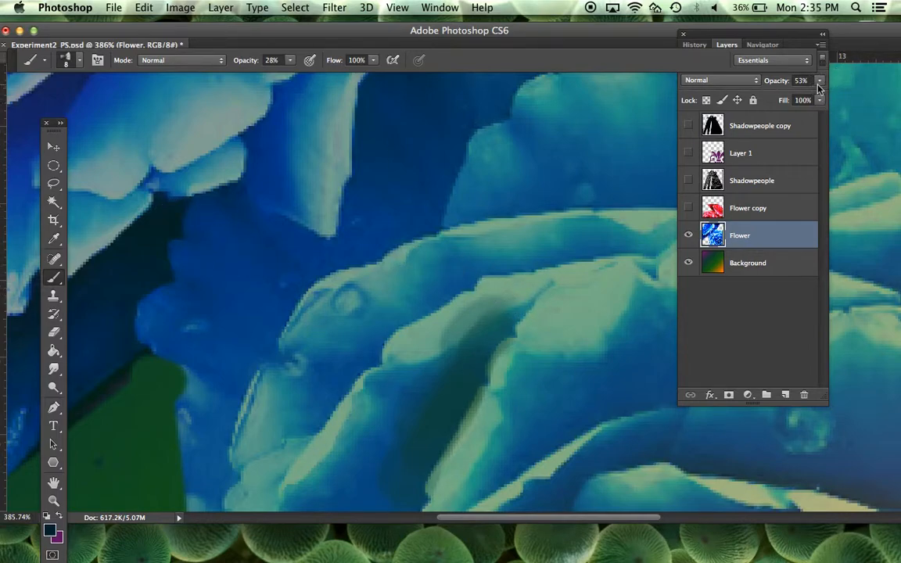
Step: Set the brush opacity to 41% and deepen the dark shadow over the full length of the petal fold
left_click(288, 64)
left_click_drag(292, 74, 302, 75)
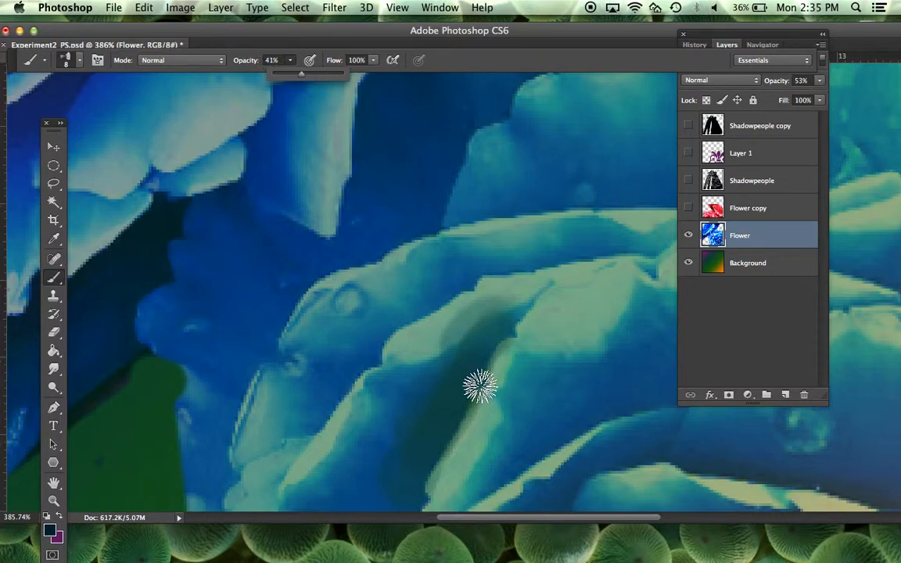
left_click(430, 350)
mouse_move(454, 461)
left_mouse_down()
mouse_move(468, 407)
mouse_move(428, 458)
left_mouse_up()
mouse_move(515, 321)
left_mouse_down()
mouse_move(530, 303)
mouse_move(464, 361)
mouse_move(482, 338)
left_mouse_up()
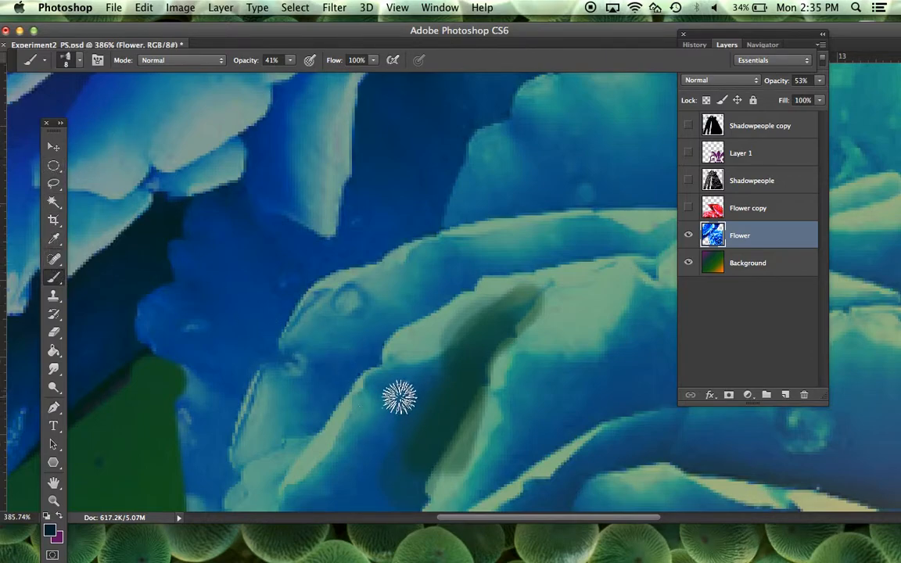
Step: Set the foreground colour to light blue 91cfec and paint highlights over the shadowed petal fold
left_click(52, 533)
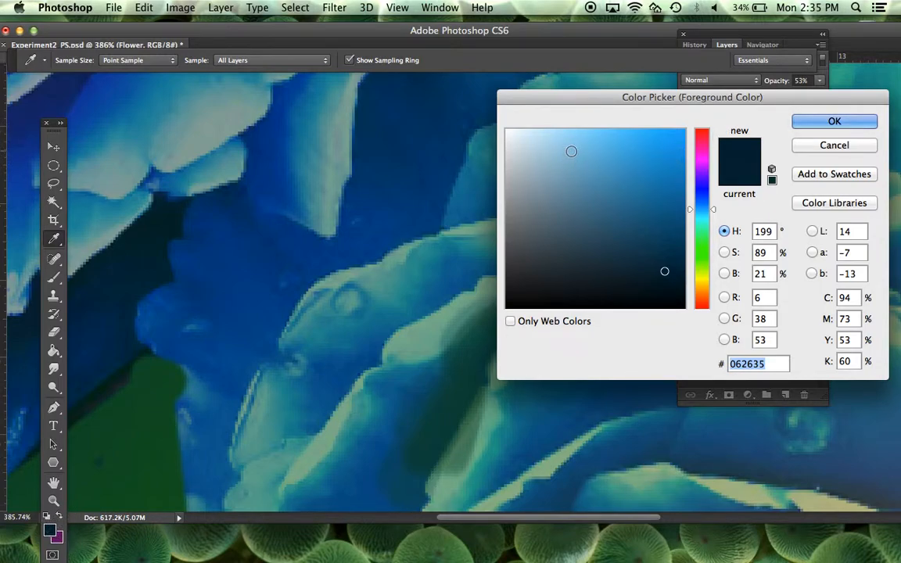
left_click(574, 143)
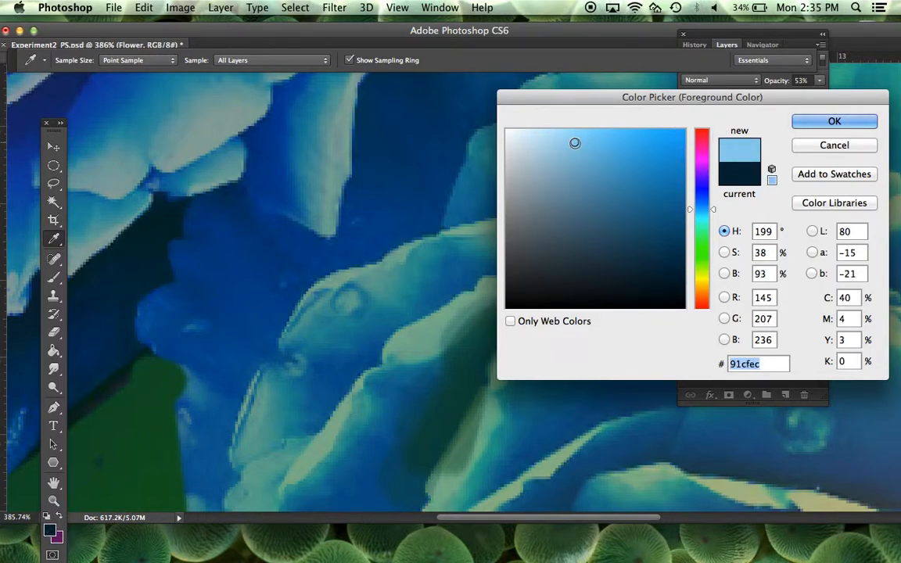
left_click(849, 122)
mouse_move(456, 353)
left_mouse_down()
mouse_move(510, 300)
mouse_move(396, 398)
mouse_move(424, 396)
mouse_move(399, 459)
mouse_move(446, 402)
mouse_move(444, 393)
mouse_move(411, 467)
mouse_move(413, 436)
mouse_move(387, 474)
mouse_move(367, 409)
mouse_move(421, 378)
mouse_move(455, 343)
mouse_move(417, 343)
mouse_move(397, 364)
mouse_move(433, 347)
mouse_move(476, 305)
mouse_move(532, 289)
left_mouse_up()
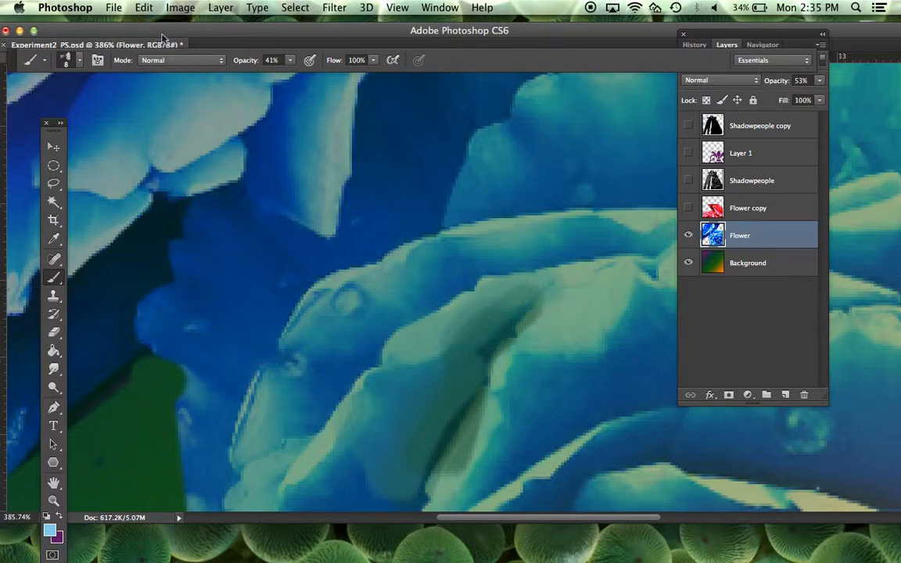
Step: Switch to the Clone Stamp tool and reduce the view to 122.14% to show the whole image
left_click_drag(168, 35, 173, 27)
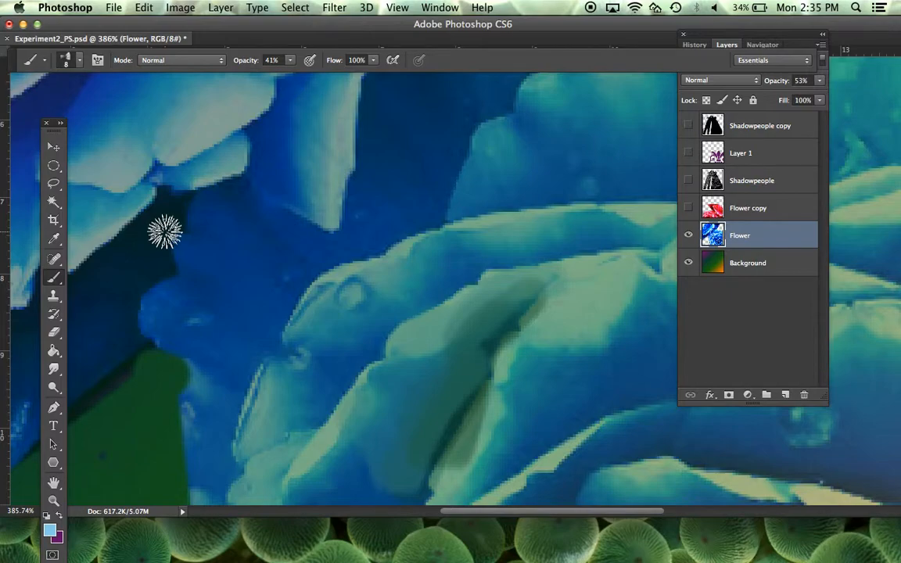
left_click(53, 296)
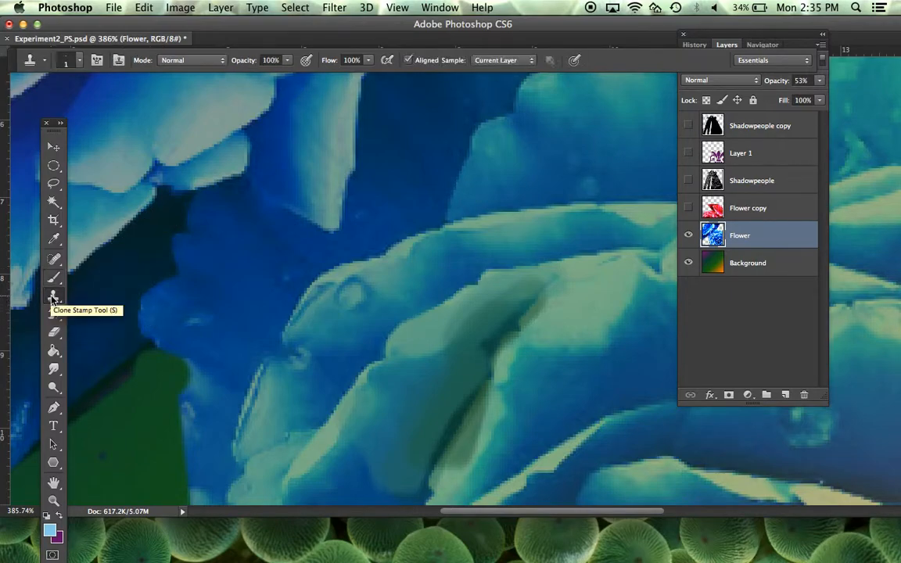
left_click(764, 45)
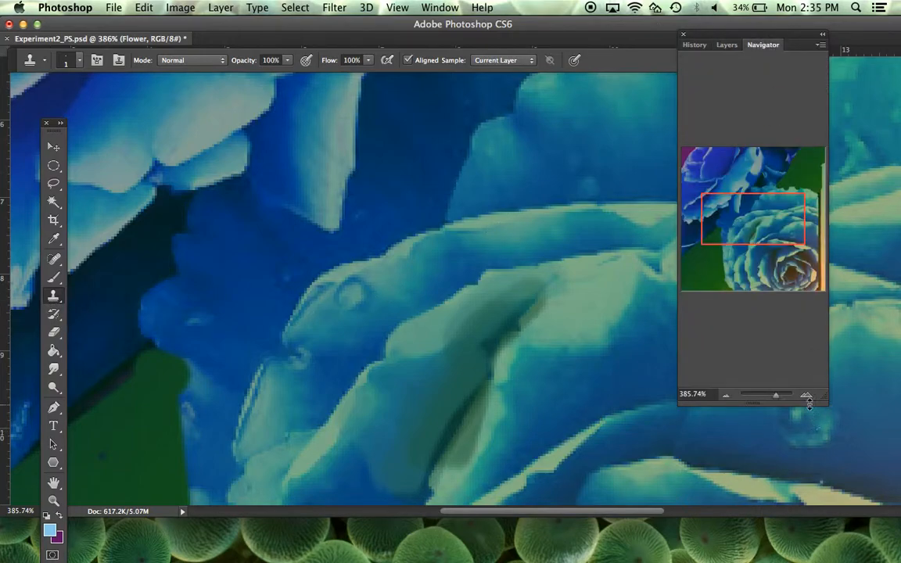
left_click_drag(786, 400, 770, 401)
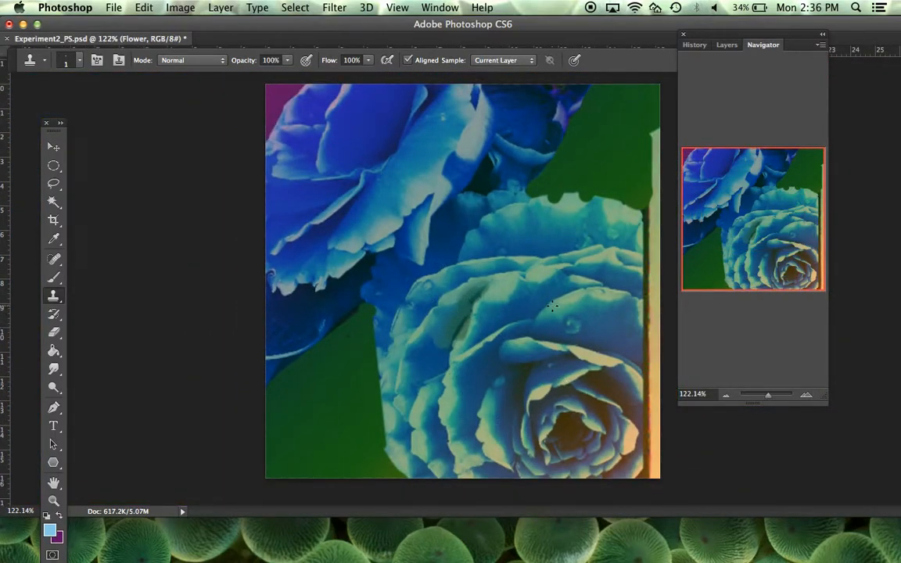
Step: Make the Shadowpeople copy, Layer 1, Shadowpeople and Flower copy layers visible again
left_click(727, 44)
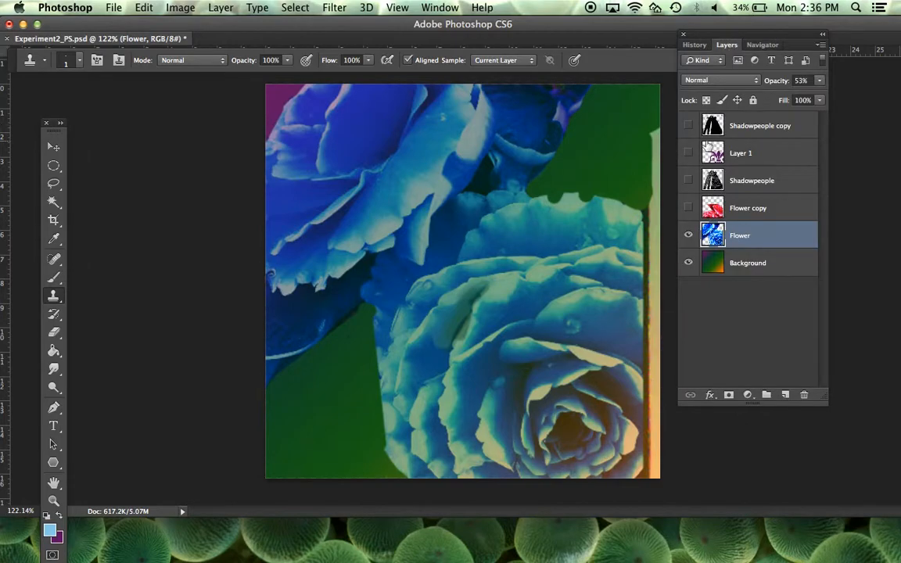
left_click(689, 125)
left_click(689, 152)
left_click(689, 180)
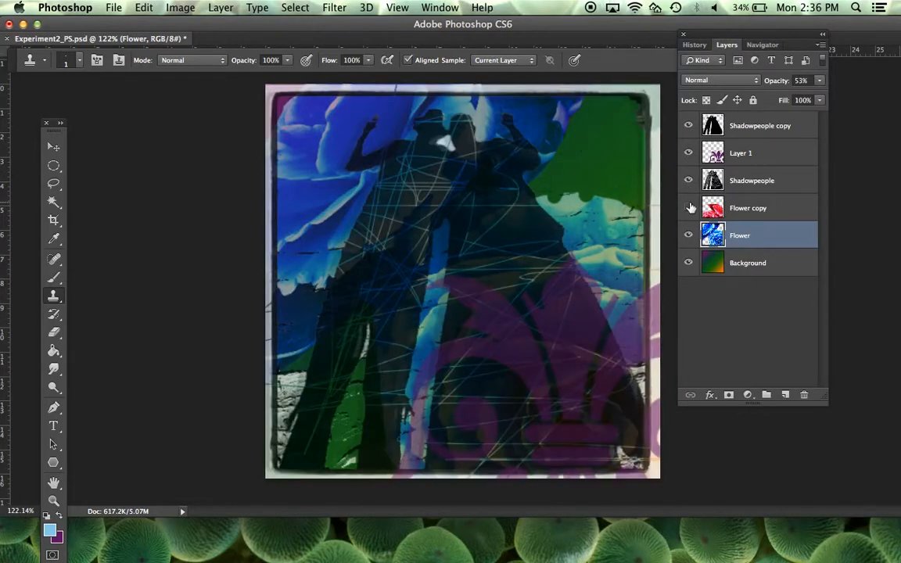
left_click(690, 208)
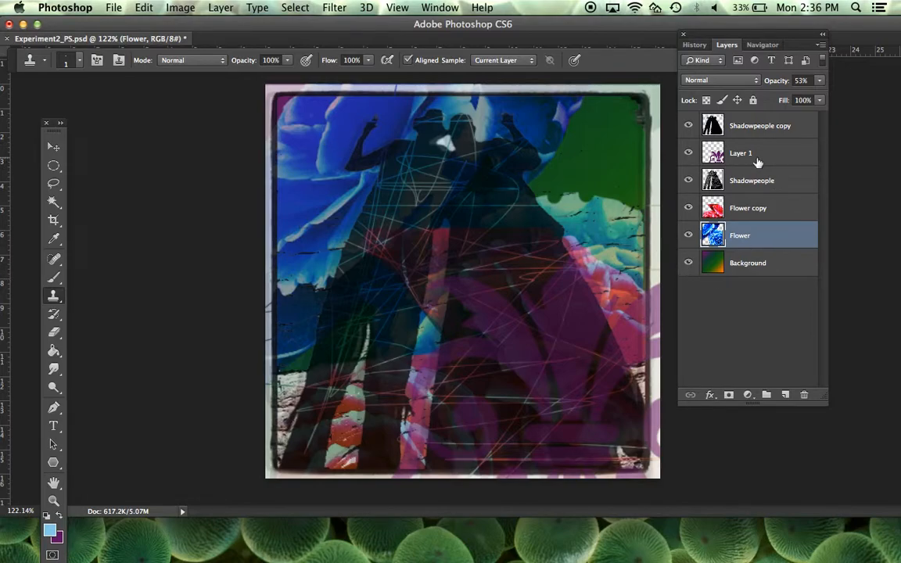
Step: Choose the 650 px ornamental preset as the Clone Stamp brush and reduce its size to 28 px
left_click(81, 61)
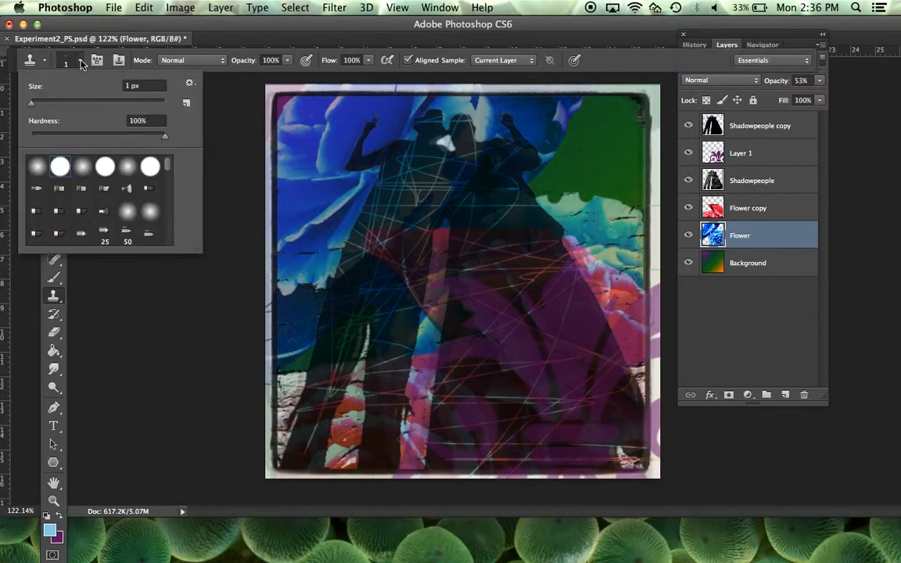
scroll(149, 201, "down", 10)
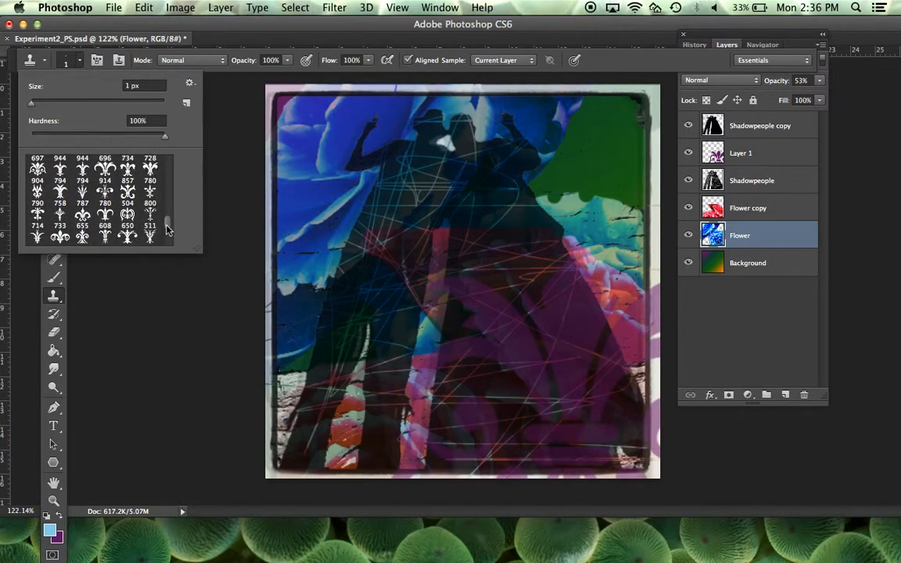
left_click(129, 221)
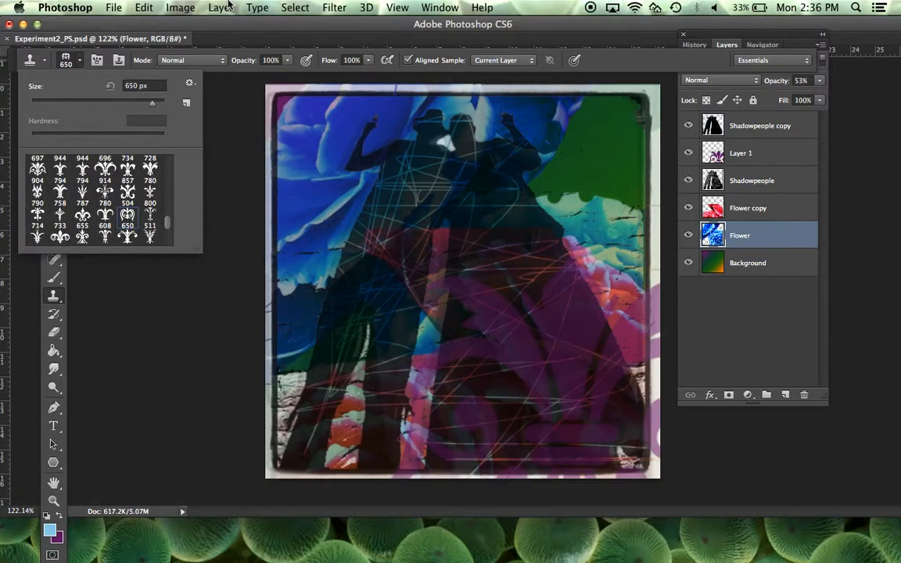
left_click(79, 64)
left_click(81, 66)
left_click(49, 102)
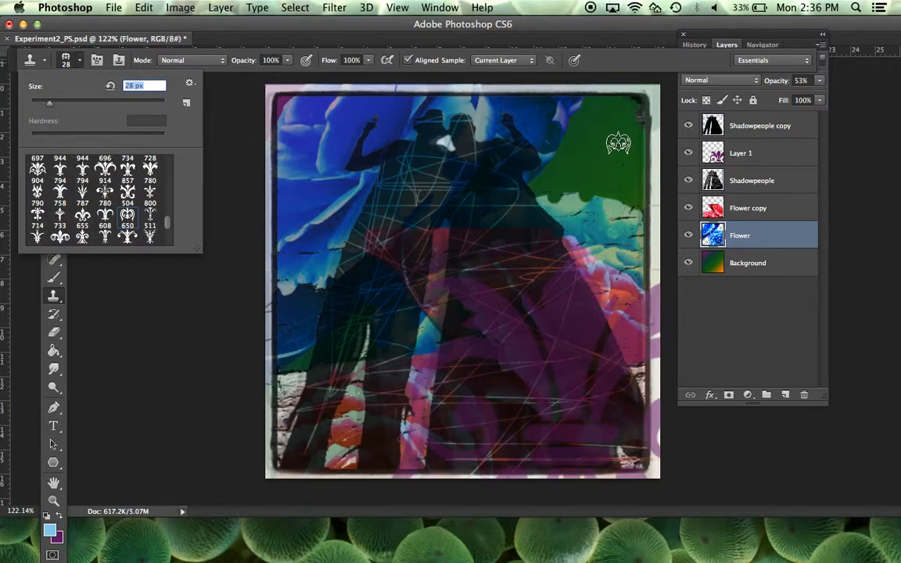
Step: Select the Background layer and try stamping the ornament over the green area with the Clone Stamp
left_click(748, 263)
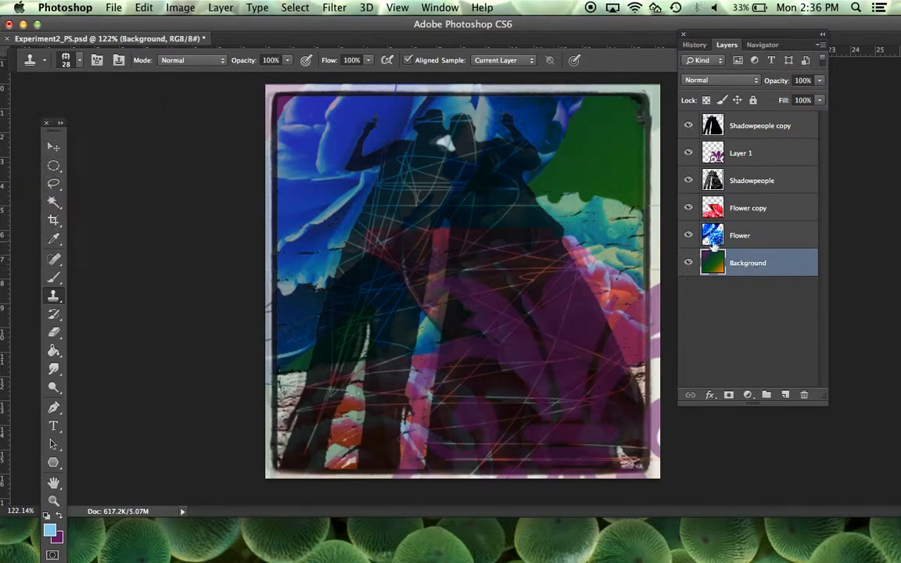
left_click(625, 200)
left_click(560, 216)
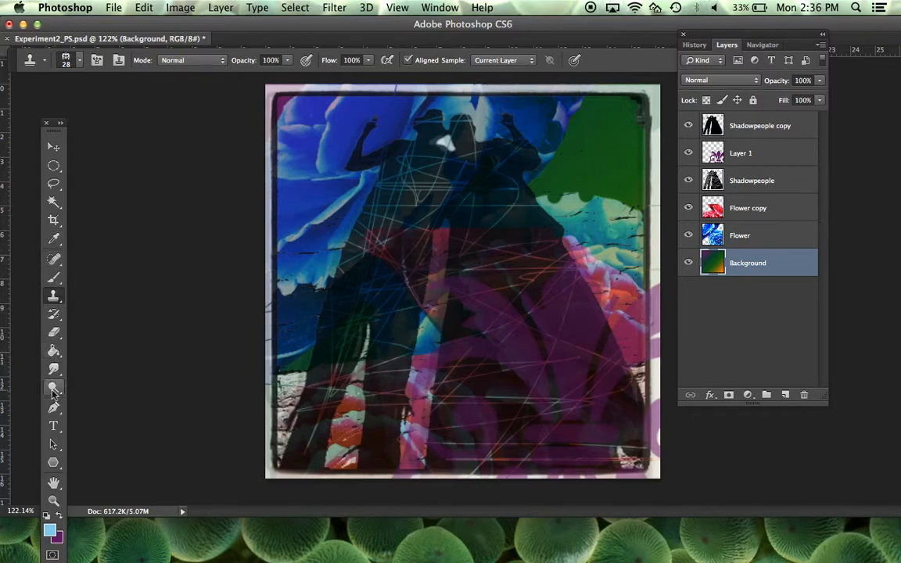
Step: Switch to the Brush tool with the 890 px scroll ornament preset and set its size to 62 px
left_click(54, 277)
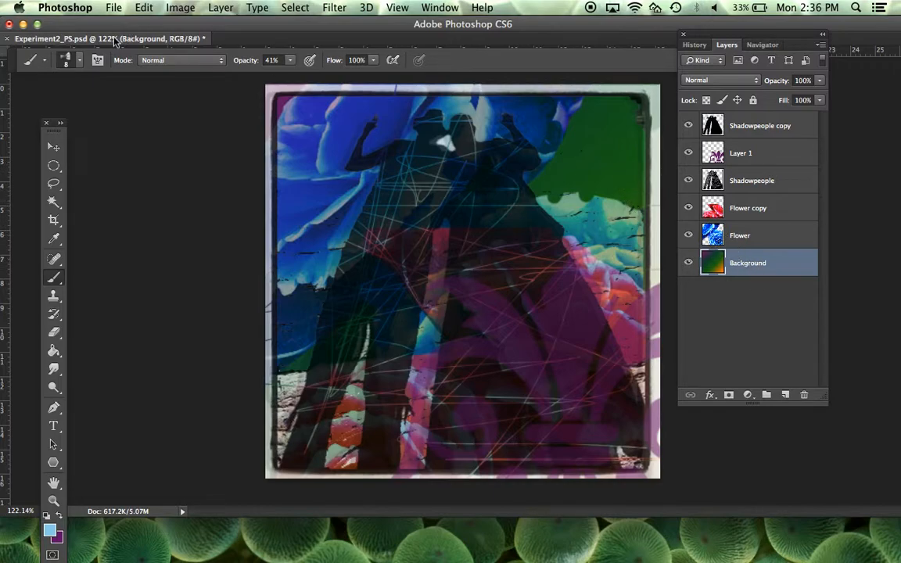
left_click(79, 62)
left_click_drag(168, 165, 162, 237)
left_click(151, 168)
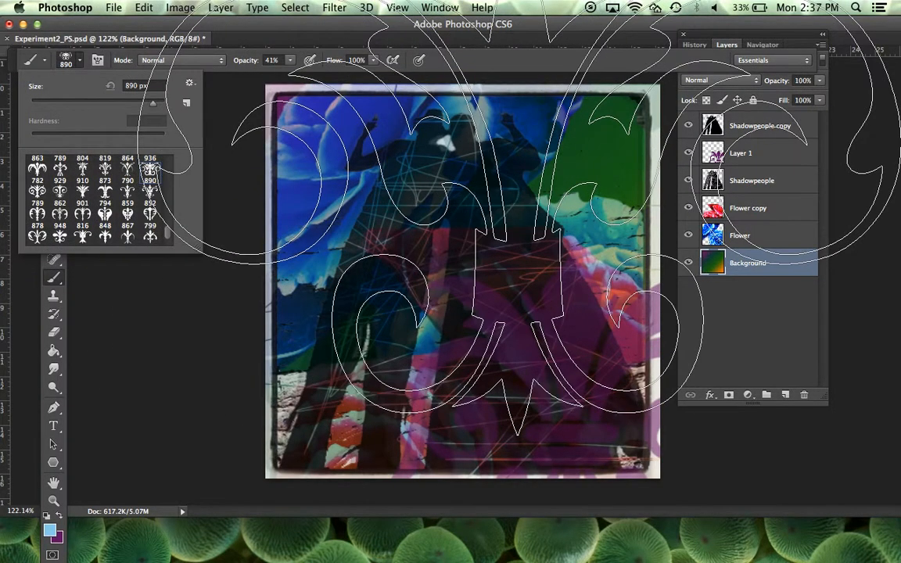
left_click(81, 61)
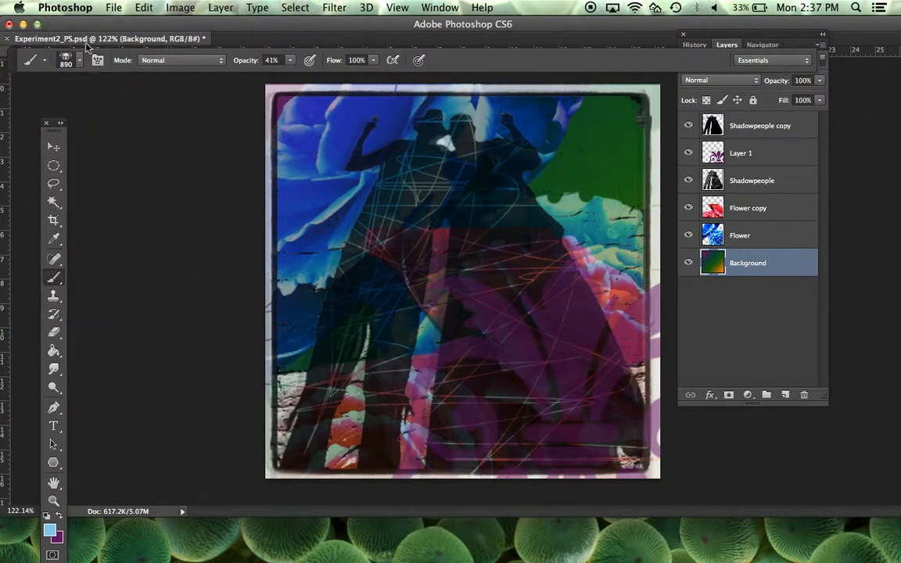
left_click(82, 61)
left_click(71, 102)
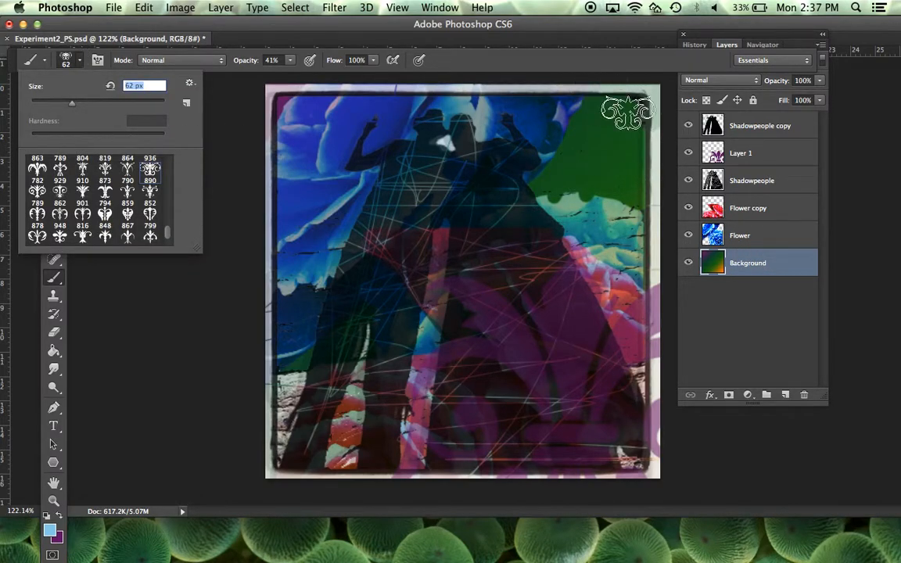
Step: Stamp rows of light-blue scroll ornaments across the upper-right green area of the Background layer
left_click(621, 114)
left_click(566, 115)
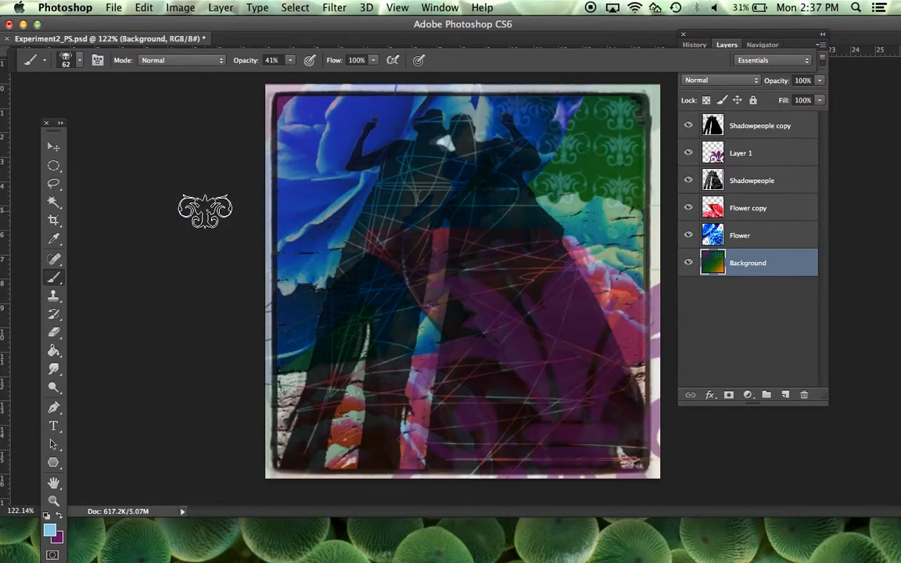
left_click(54, 146)
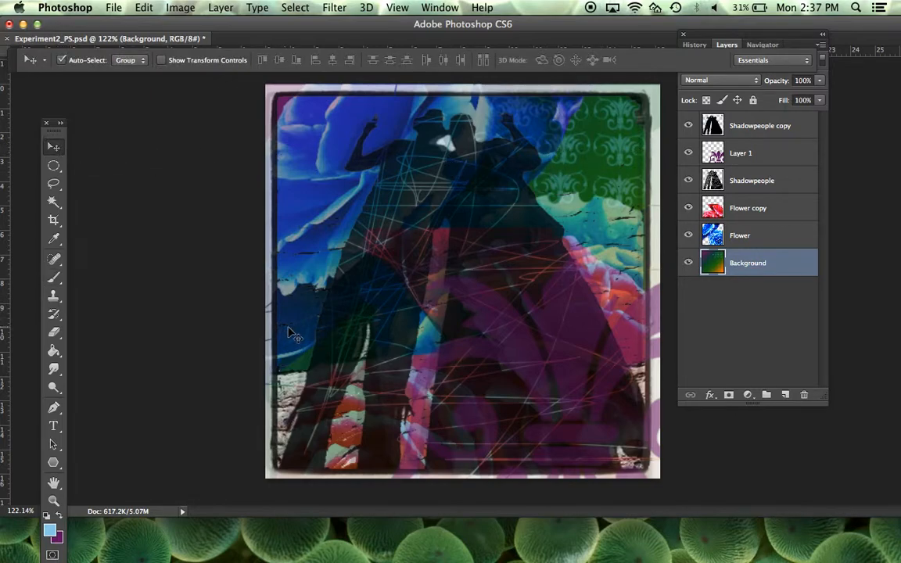
Step: Switch to the Clone Stamp tool with the hard round brush preset and try cloning near the couple's heads
left_click(54, 298)
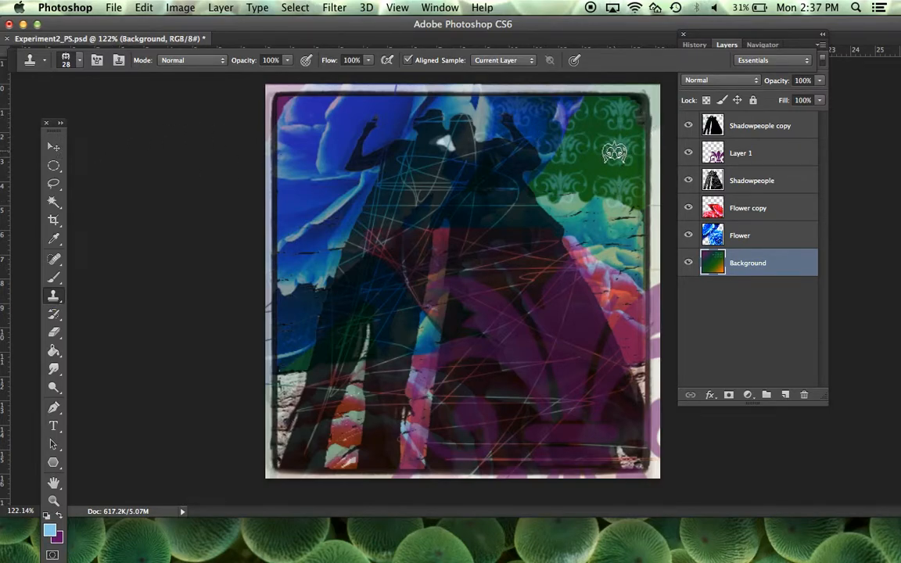
left_click(80, 60)
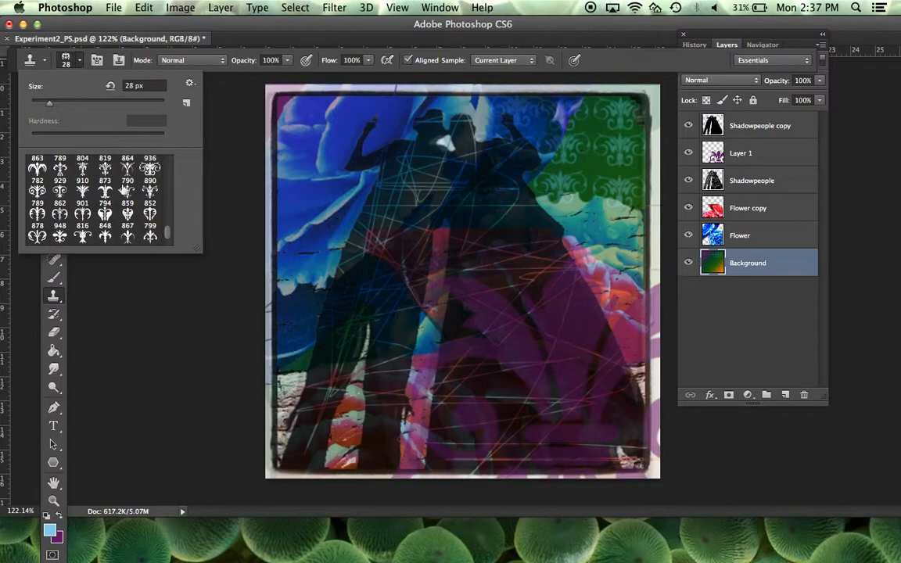
left_click_drag(168, 233, 156, 147)
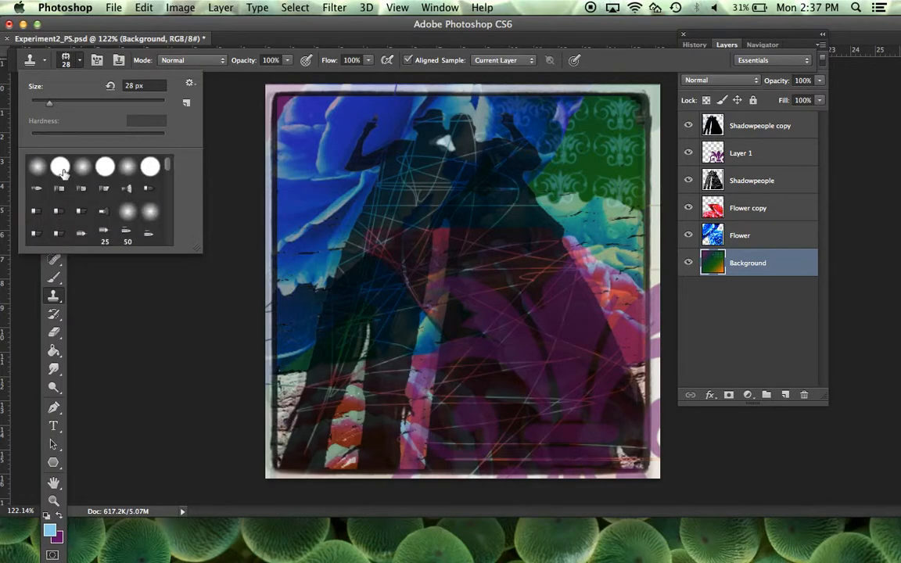
left_click(61, 168)
left_click(458, 109)
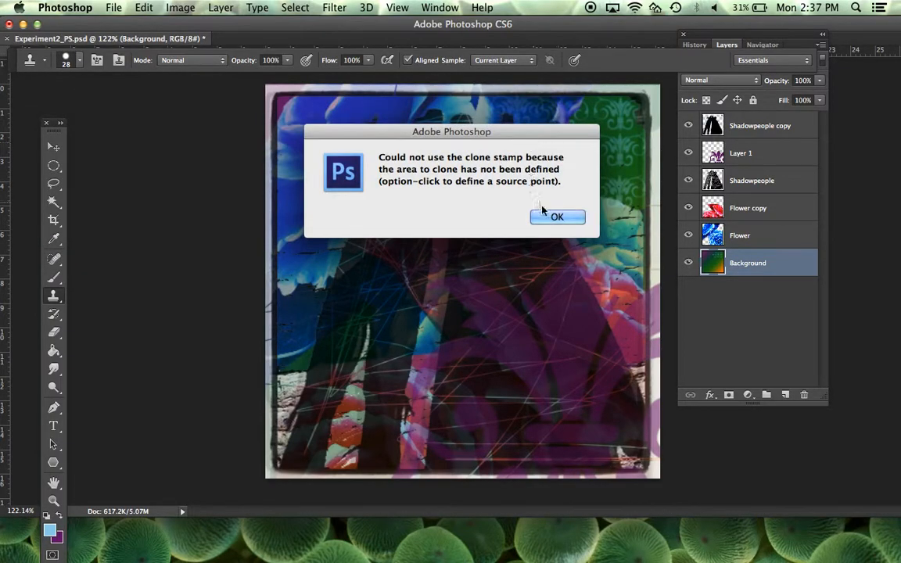
left_click(565, 220)
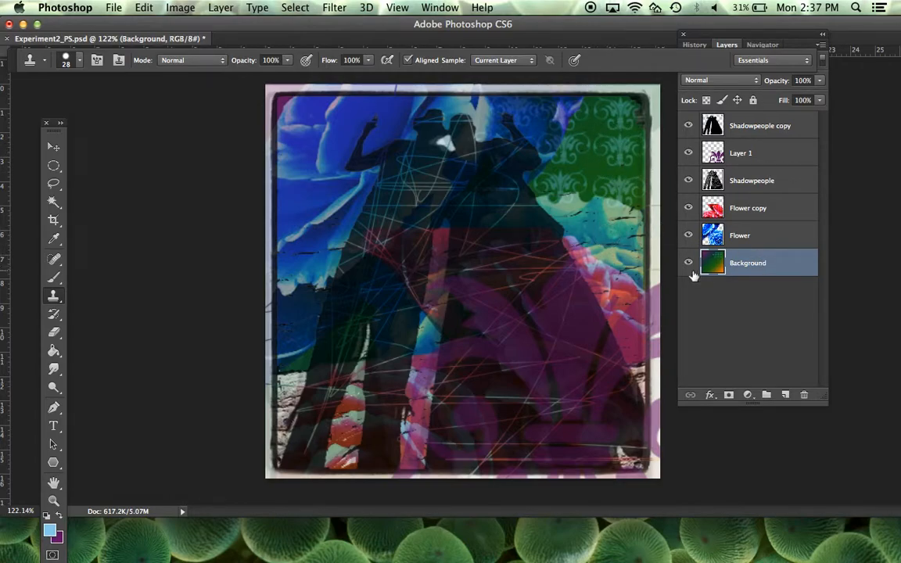
Step: Hide all layers above Background, sample the lower-right ornament and clone the pattern into the empty area below it
left_click_drag(688, 235, 680, 194)
left_click_drag(688, 152, 688, 126)
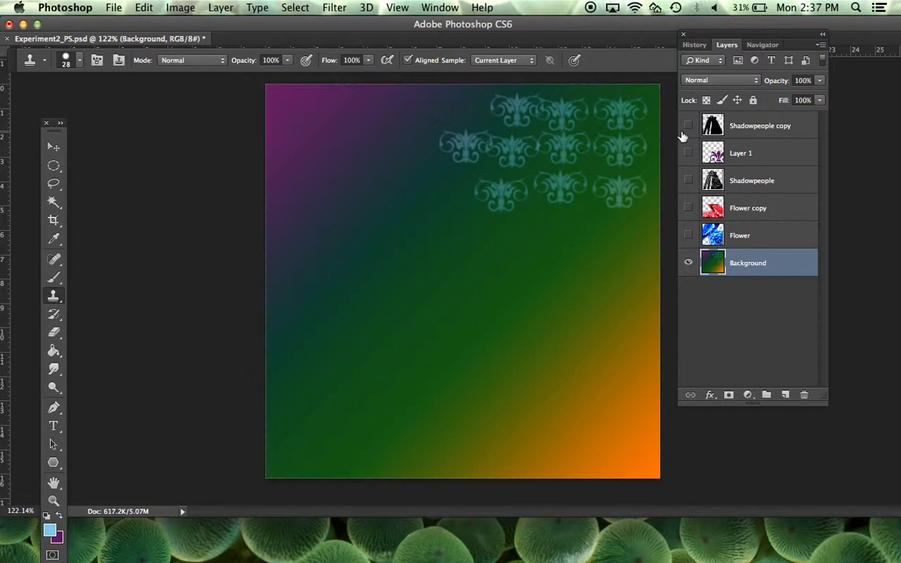
left_click(620, 193, "alt")
mouse_move(566, 333)
left_mouse_down()
mouse_move(545, 347)
mouse_move(545, 322)
mouse_move(576, 355)
mouse_move(537, 329)
mouse_move(590, 336)
mouse_move(534, 345)
mouse_move(586, 356)
mouse_move(568, 327)
mouse_move(557, 359)
mouse_move(585, 341)
mouse_move(546, 324)
mouse_move(540, 366)
mouse_move(599, 334)
mouse_move(530, 305)
mouse_move(531, 373)
mouse_move(607, 355)
mouse_move(559, 271)
mouse_move(505, 338)
mouse_move(609, 379)
mouse_move(568, 265)
mouse_move(480, 319)
mouse_move(559, 359)
mouse_move(586, 307)
left_mouse_up()
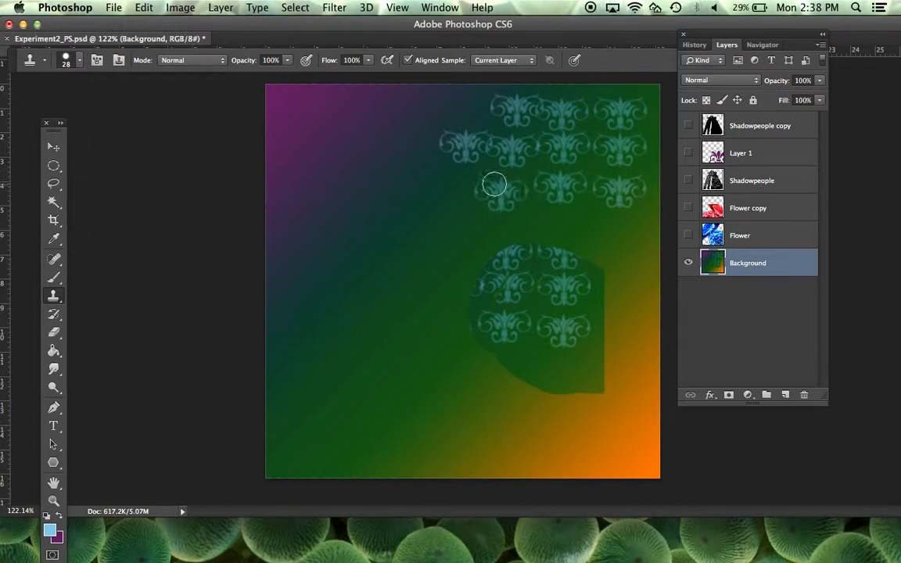
Step: Sample a new source among the ornaments and clone the pattern down the right half and into the lower-left corner
left_click(511, 148, "alt")
mouse_move(519, 248)
left_mouse_down()
mouse_move(508, 223)
mouse_move(499, 270)
mouse_move(534, 210)
mouse_move(538, 312)
mouse_move(541, 213)
mouse_move(571, 366)
mouse_move(585, 266)
mouse_move(614, 236)
mouse_move(616, 370)
mouse_move(632, 294)
mouse_move(528, 387)
mouse_move(436, 386)
mouse_move(563, 381)
mouse_move(485, 348)
mouse_move(467, 314)
mouse_move(433, 287)
mouse_move(467, 334)
mouse_move(473, 287)
mouse_move(415, 252)
mouse_move(456, 254)
mouse_move(446, 251)
mouse_move(348, 351)
mouse_move(365, 355)
mouse_move(357, 337)
mouse_move(372, 316)
mouse_move(362, 302)
mouse_move(364, 321)
mouse_move(461, 393)
mouse_move(538, 407)
mouse_move(491, 417)
mouse_move(619, 437)
mouse_move(655, 461)
mouse_move(623, 476)
mouse_move(588, 429)
left_mouse_up()
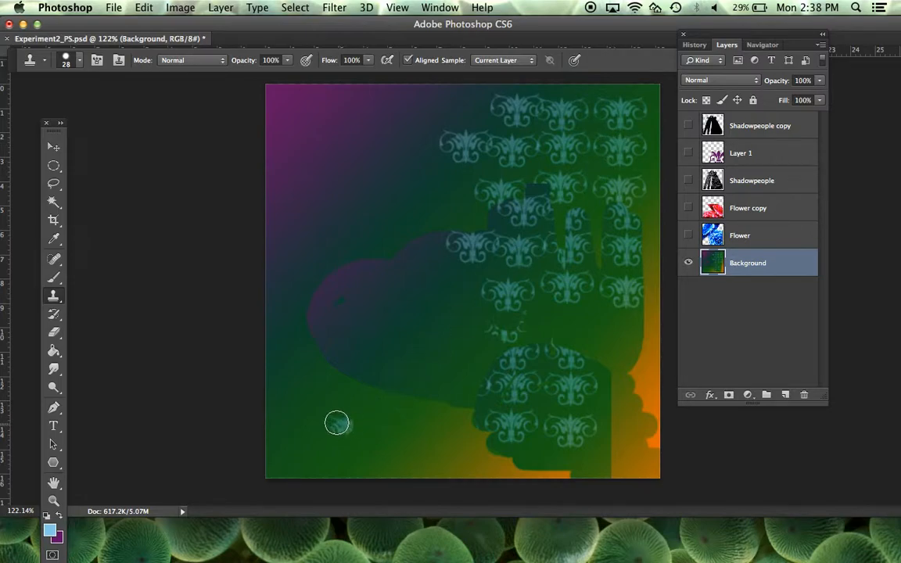
mouse_move(333, 420)
left_mouse_down()
mouse_move(368, 395)
mouse_move(334, 423)
mouse_move(297, 392)
mouse_move(372, 396)
left_mouse_up()
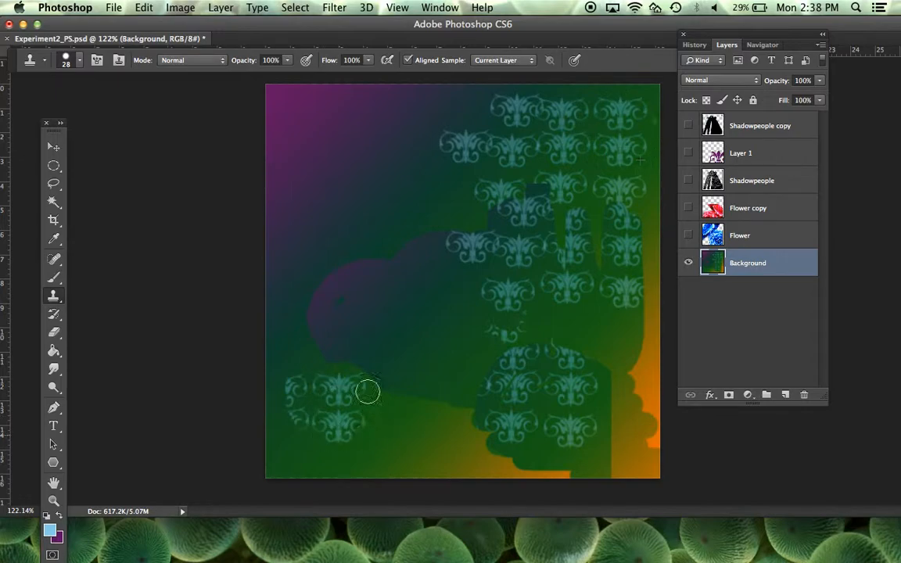
mouse_move(313, 358)
left_mouse_down()
mouse_move(352, 416)
mouse_move(270, 420)
mouse_move(413, 398)
mouse_move(311, 471)
mouse_move(282, 399)
mouse_move(331, 403)
mouse_move(355, 444)
mouse_move(352, 469)
left_mouse_up()
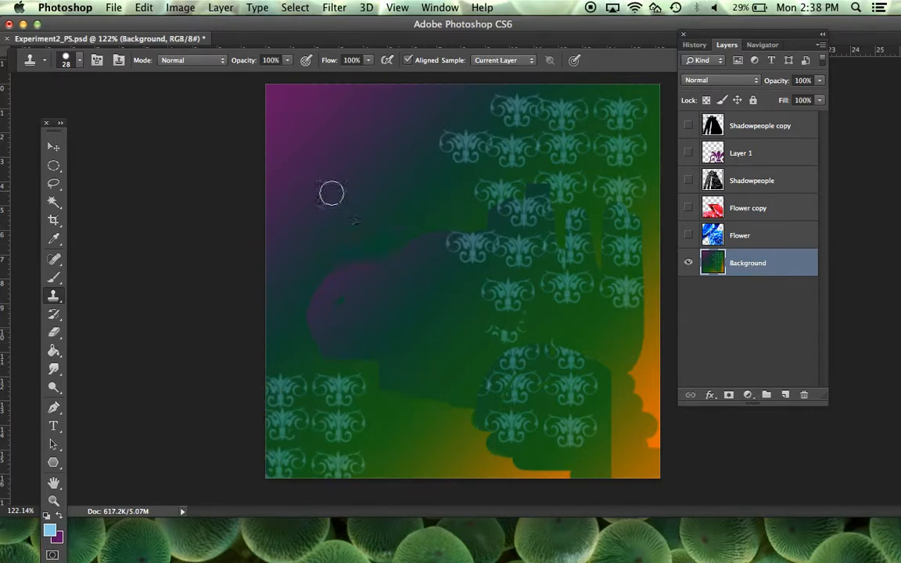
mouse_move(900, 0)
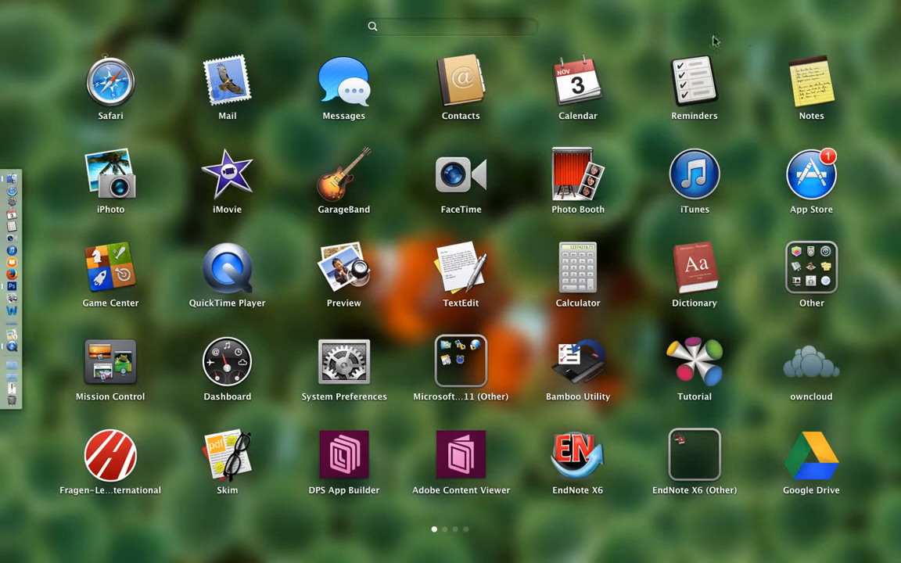
left_click(636, 107)
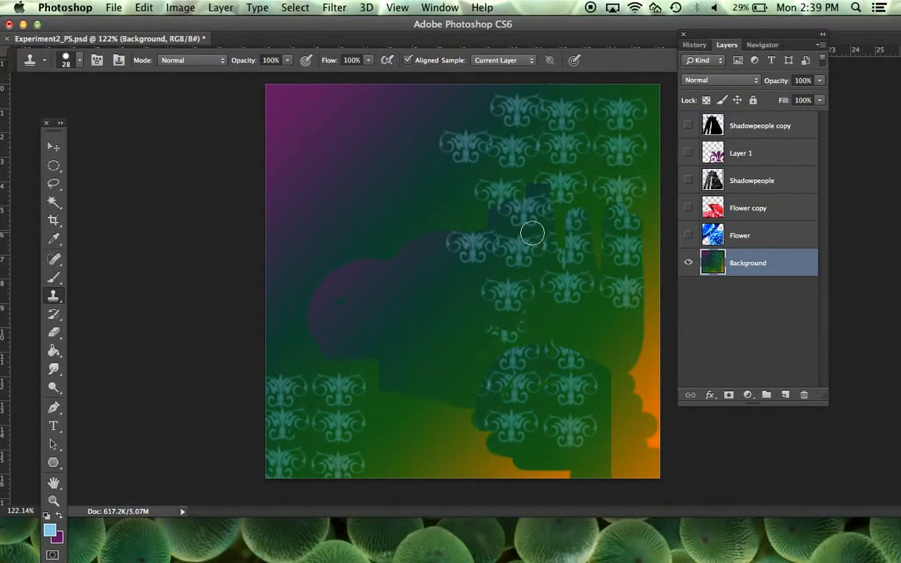